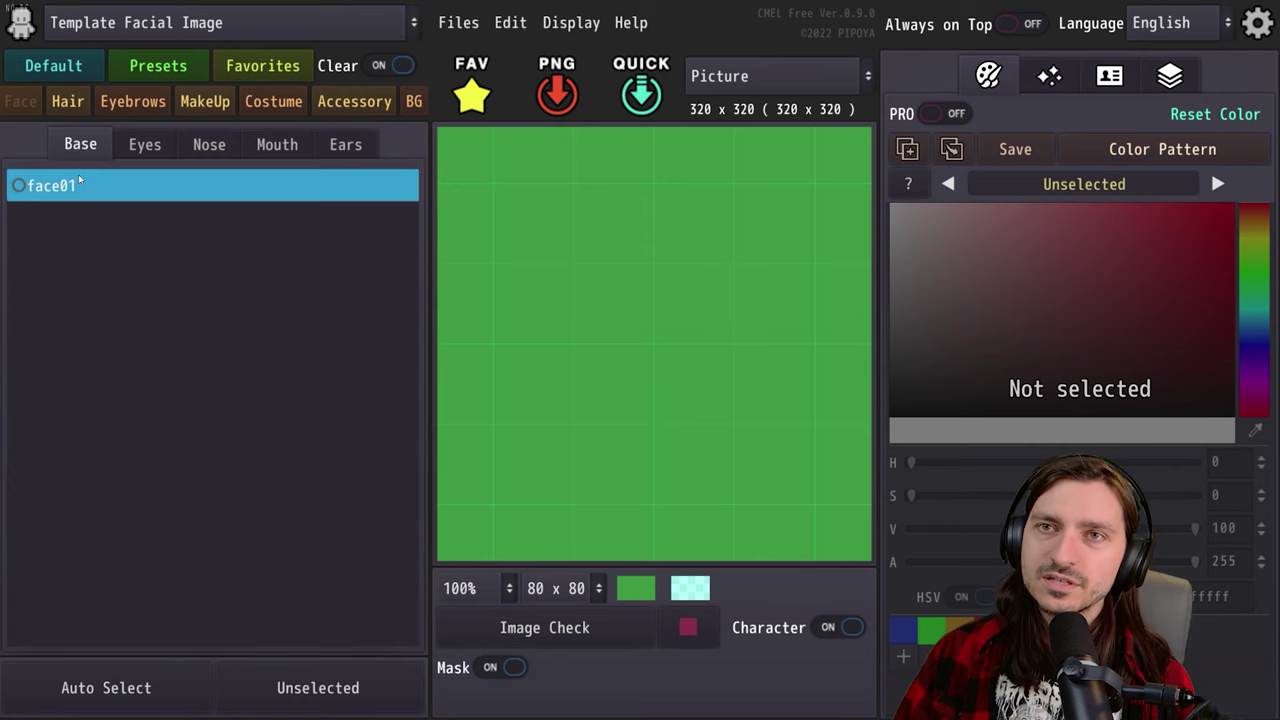
Load the PIPOYA32x32 Child template from the template list.
left_click(103, 22)
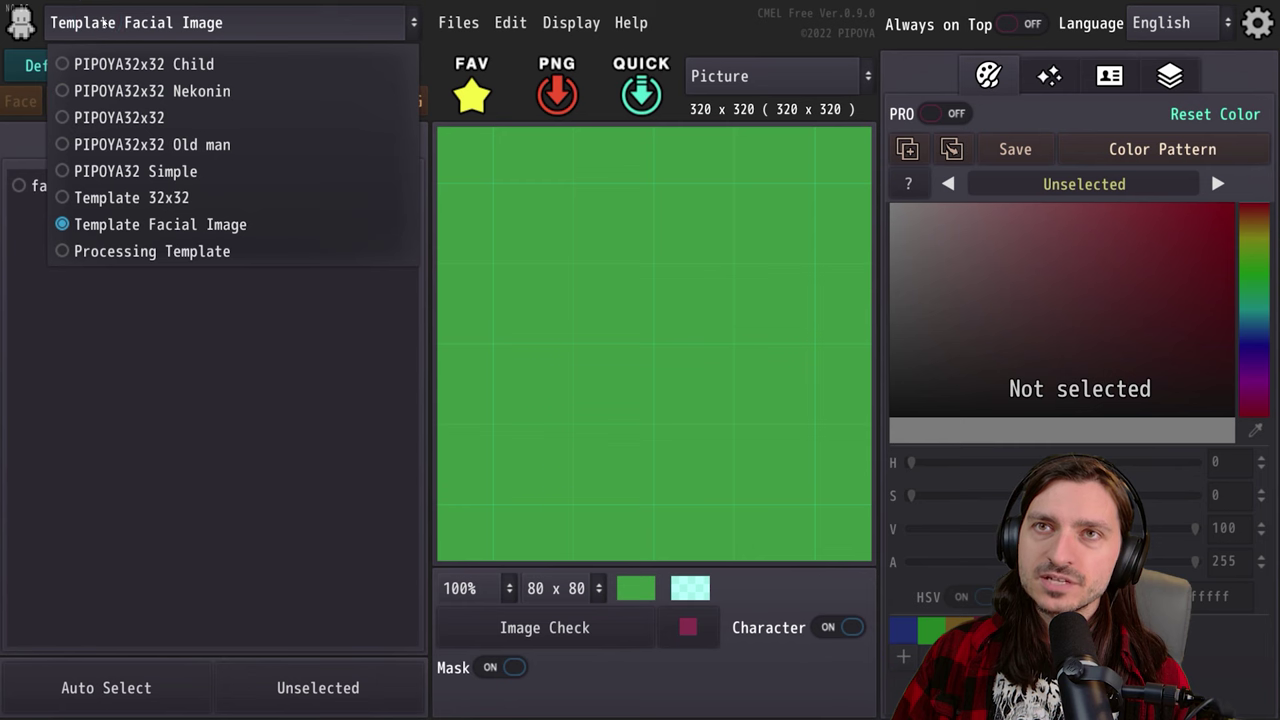
left_click(147, 66)
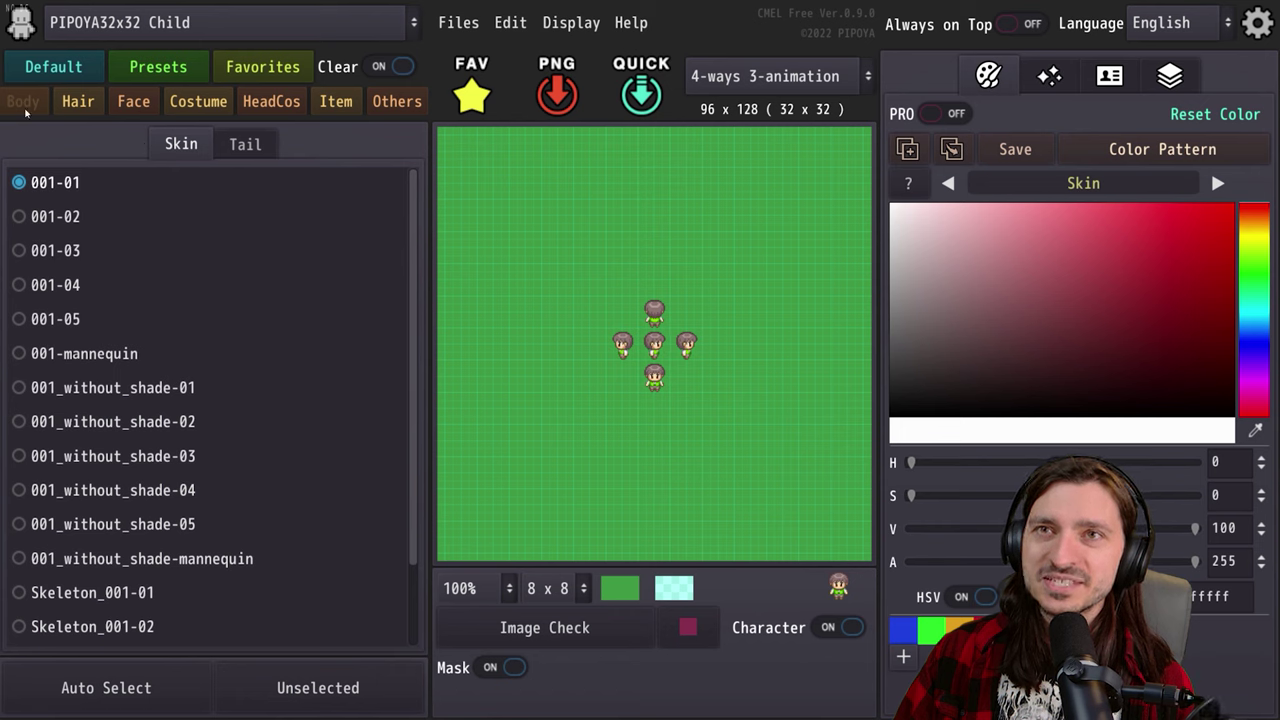
left_click(79, 102)
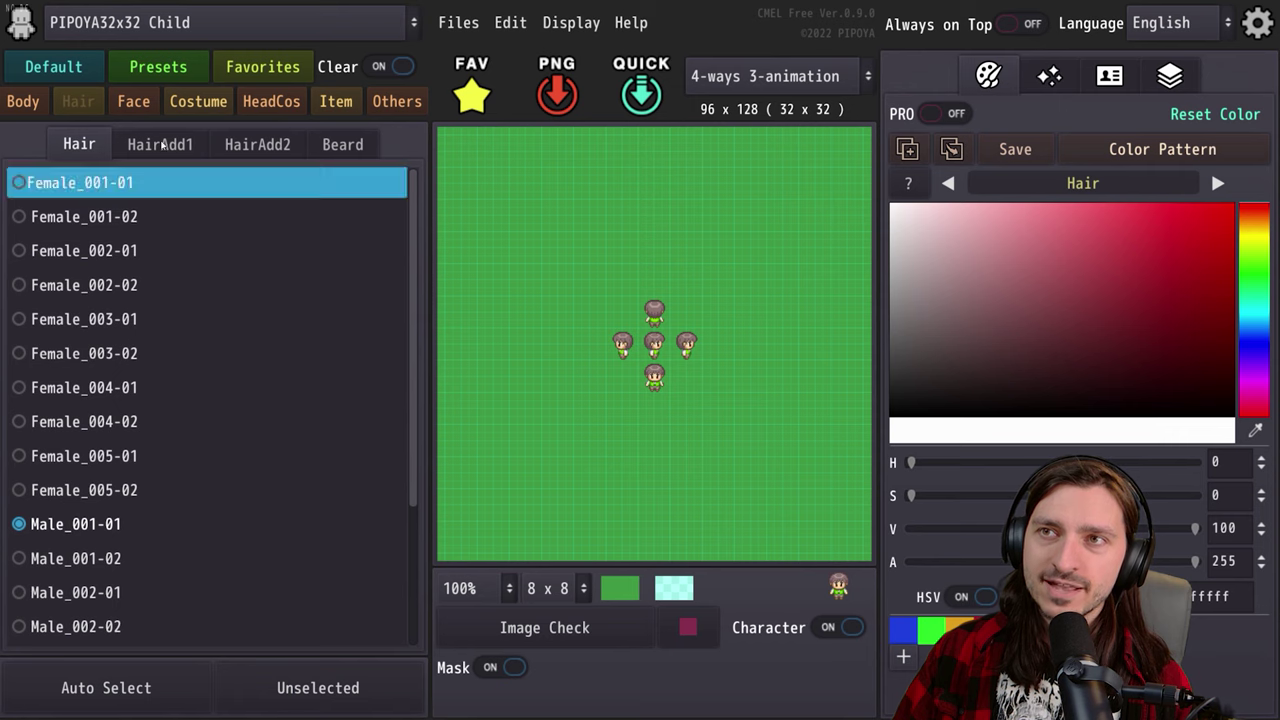
left_click(133, 101)
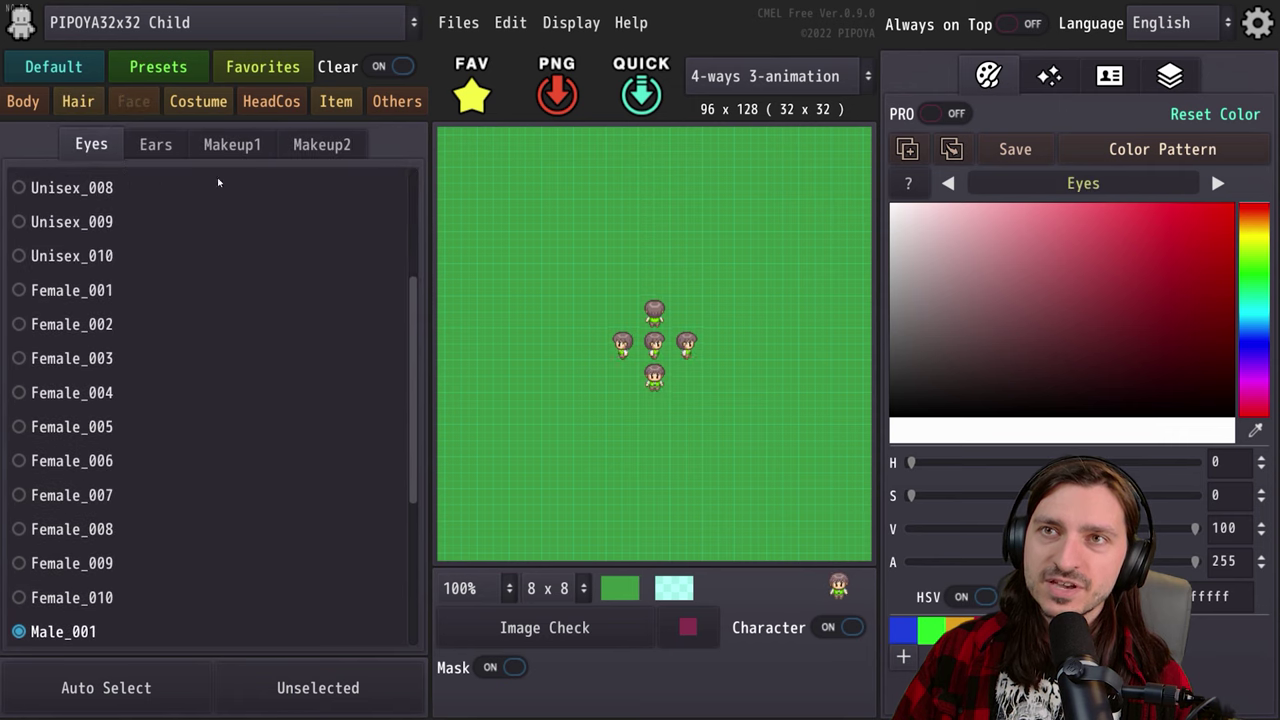
left_click(198, 101)
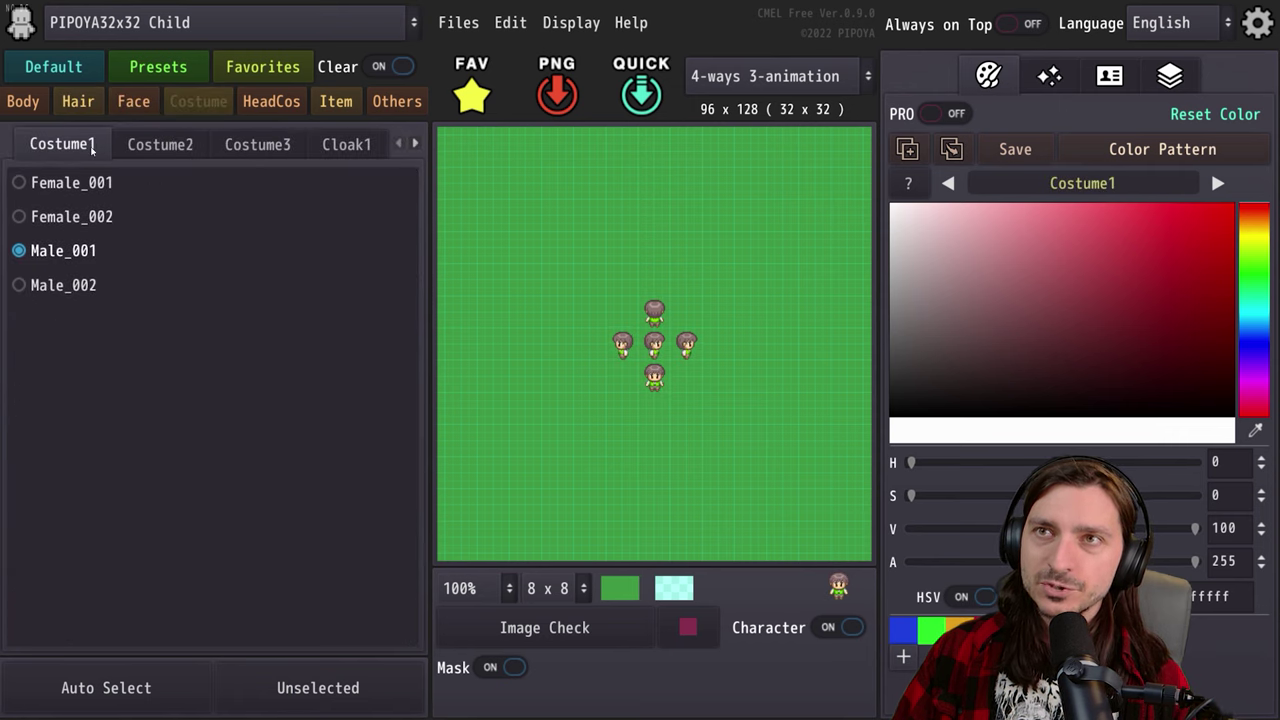
left_click(416, 145)
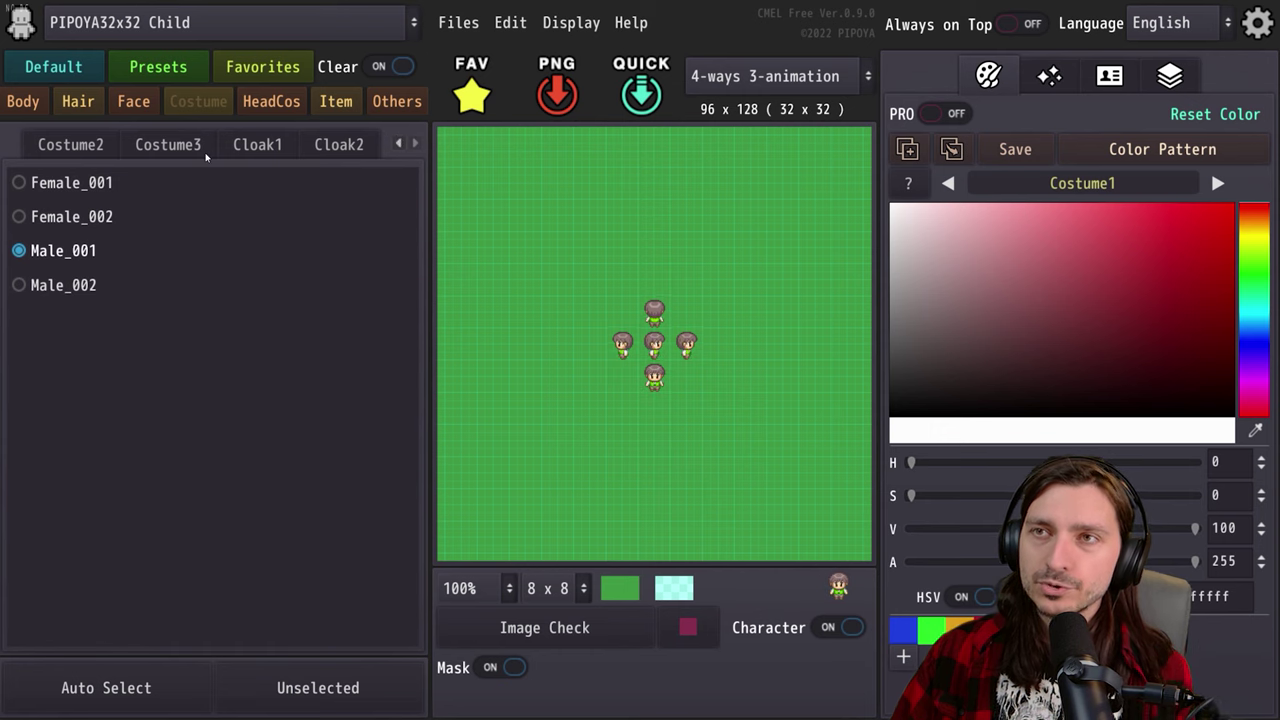
left_click(271, 101)
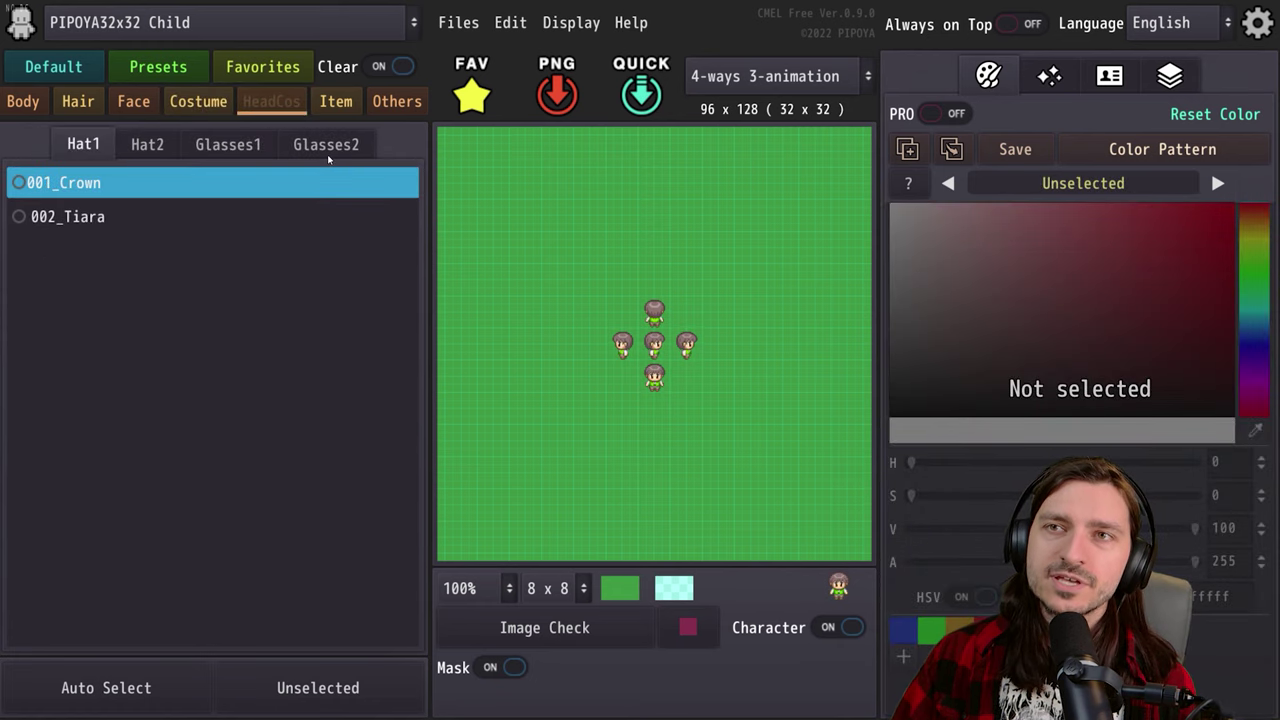
left_click(340, 104)
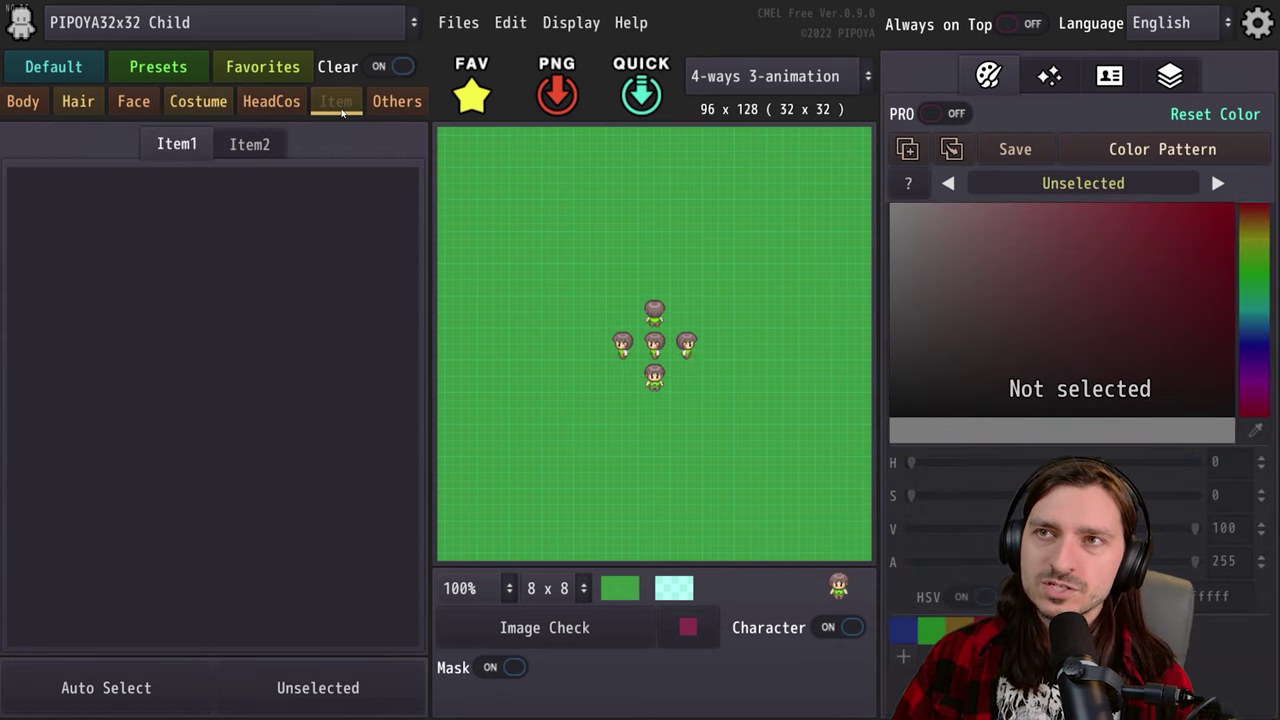
left_click(397, 101)
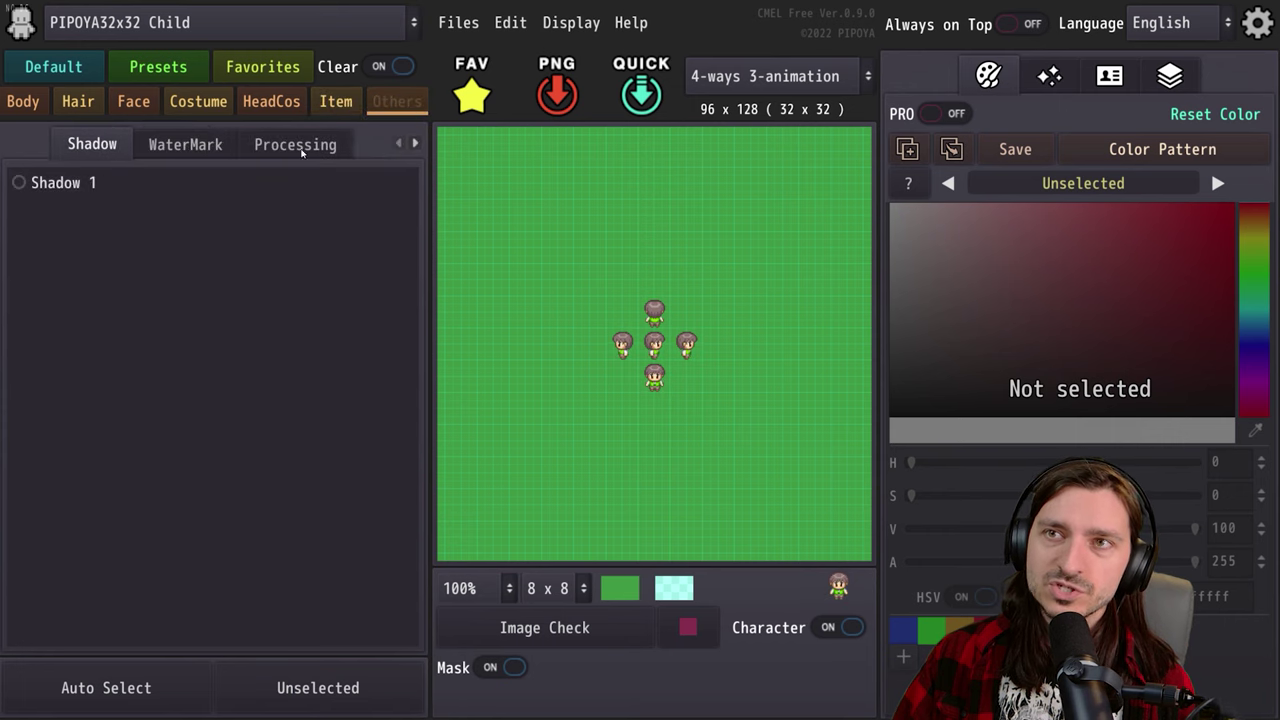
left_click(416, 145)
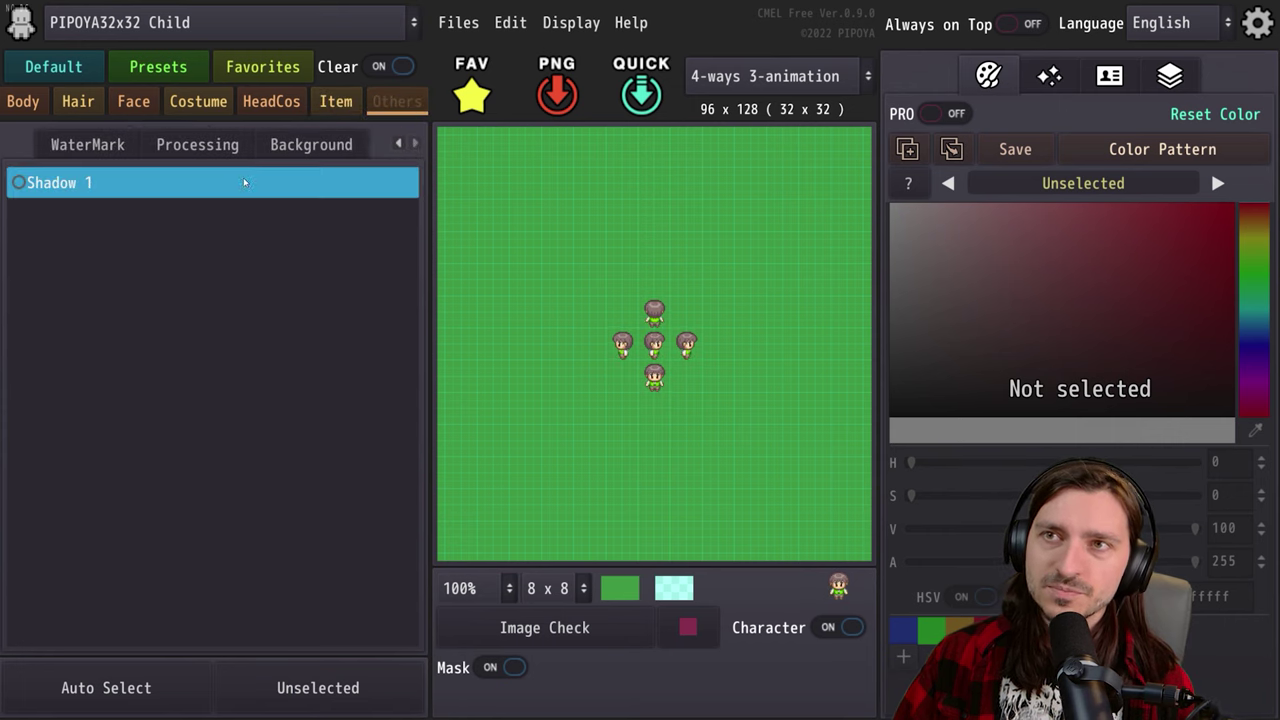
left_click(23, 102)
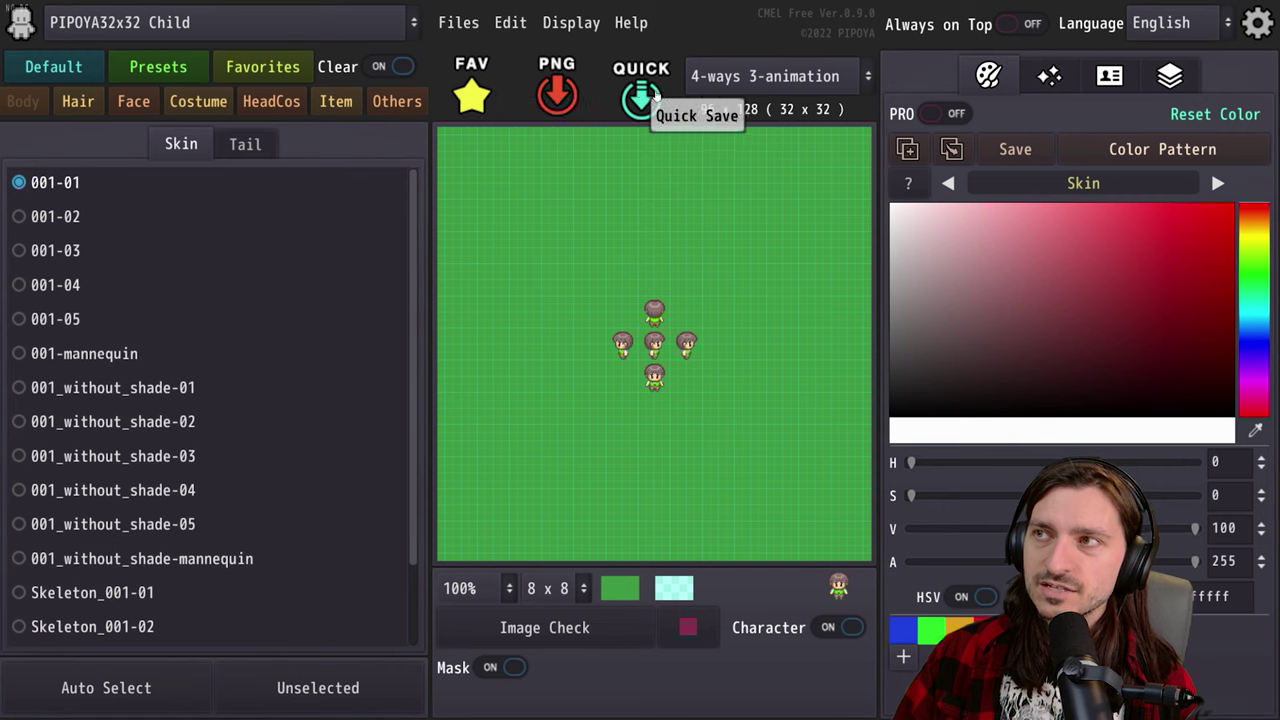
left_click(843, 80)
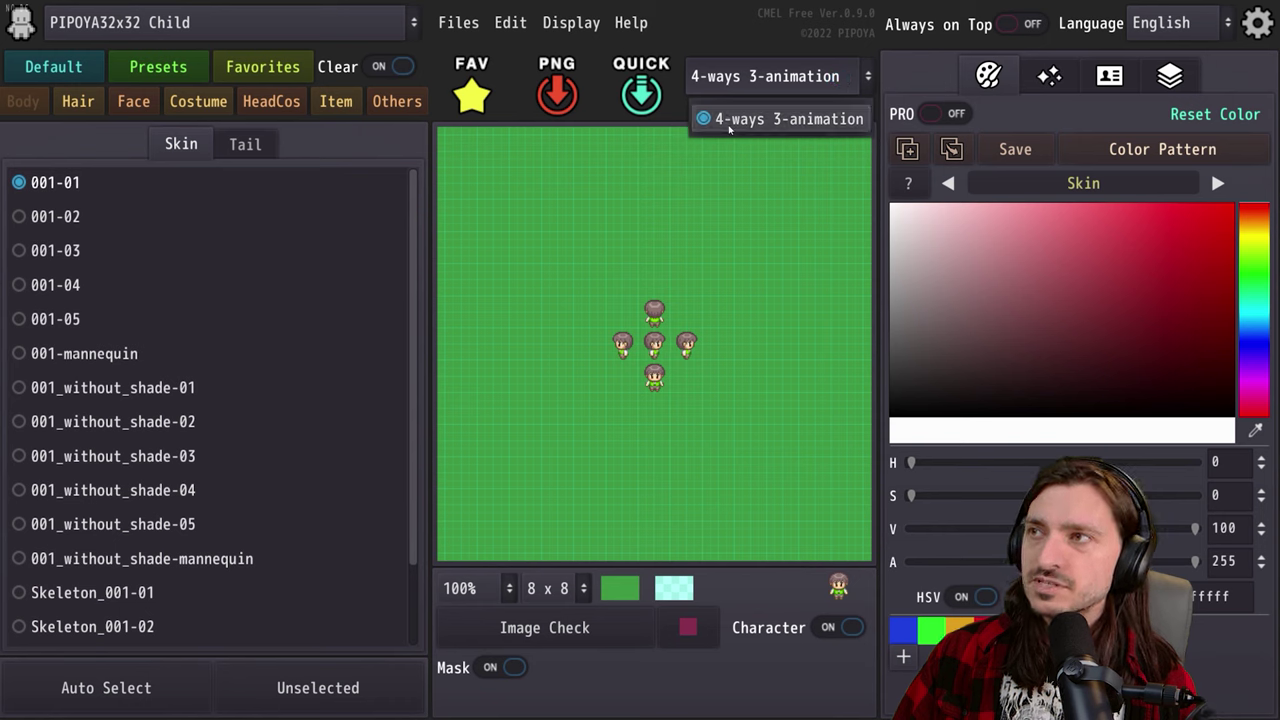
left_click(773, 82)
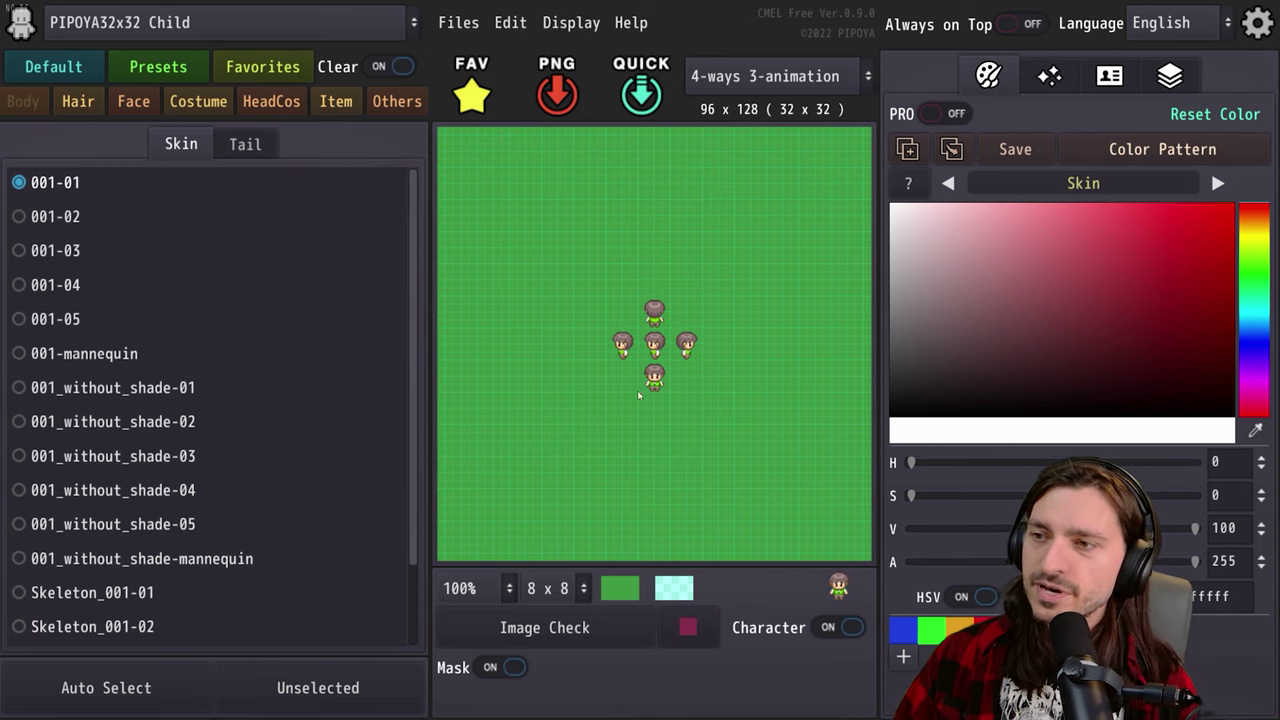
Step the preview zoom through 200%, 300%, 400% and 500%.
left_click(475, 588)
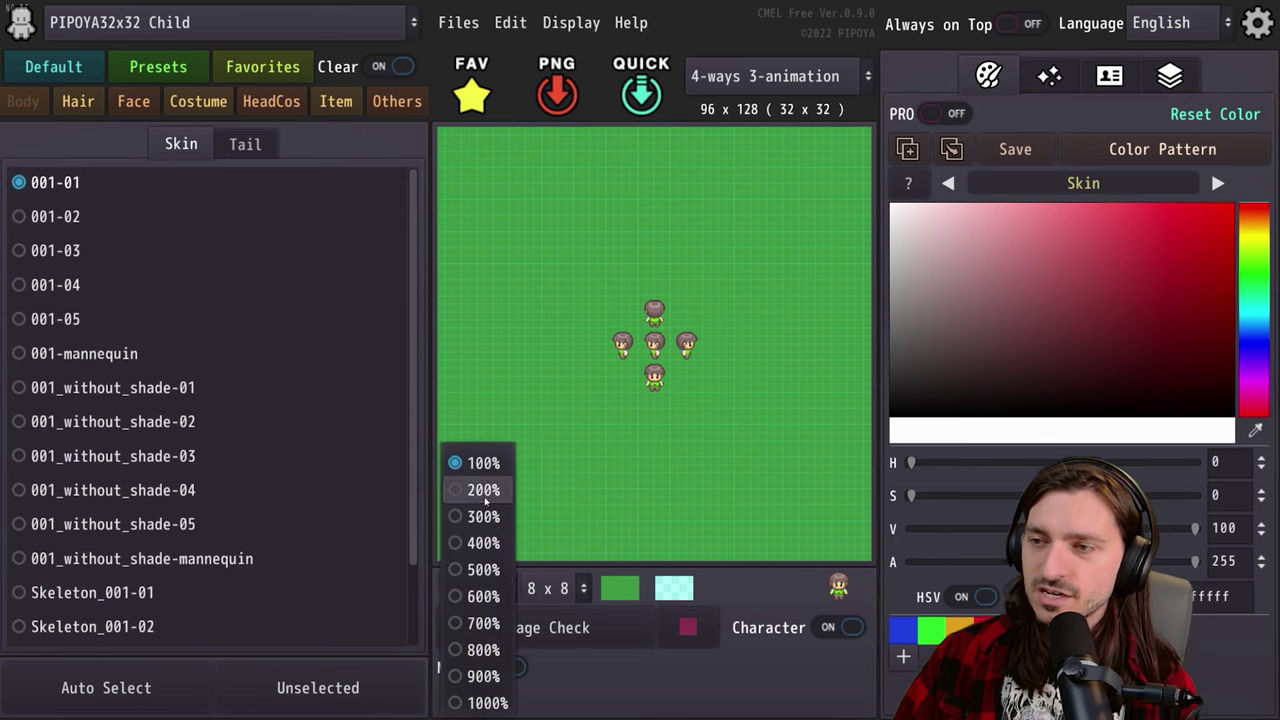
left_click(482, 490)
left_click(475, 588)
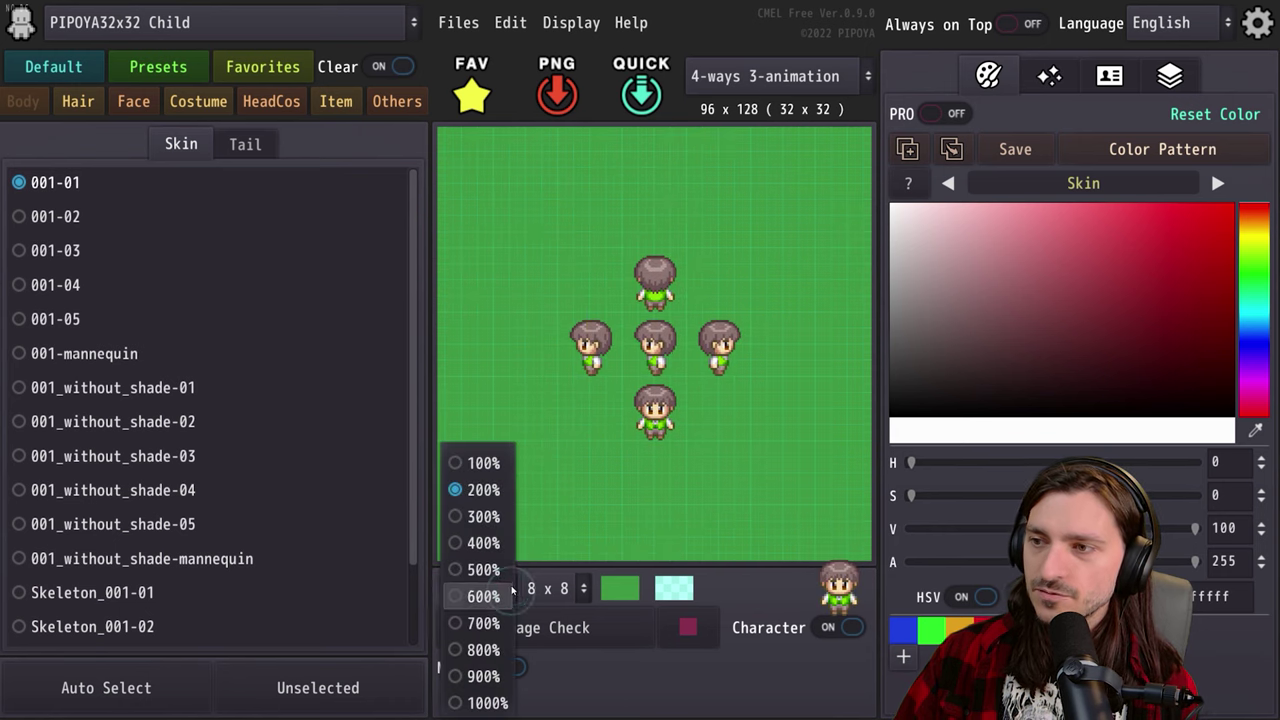
left_click(484, 516)
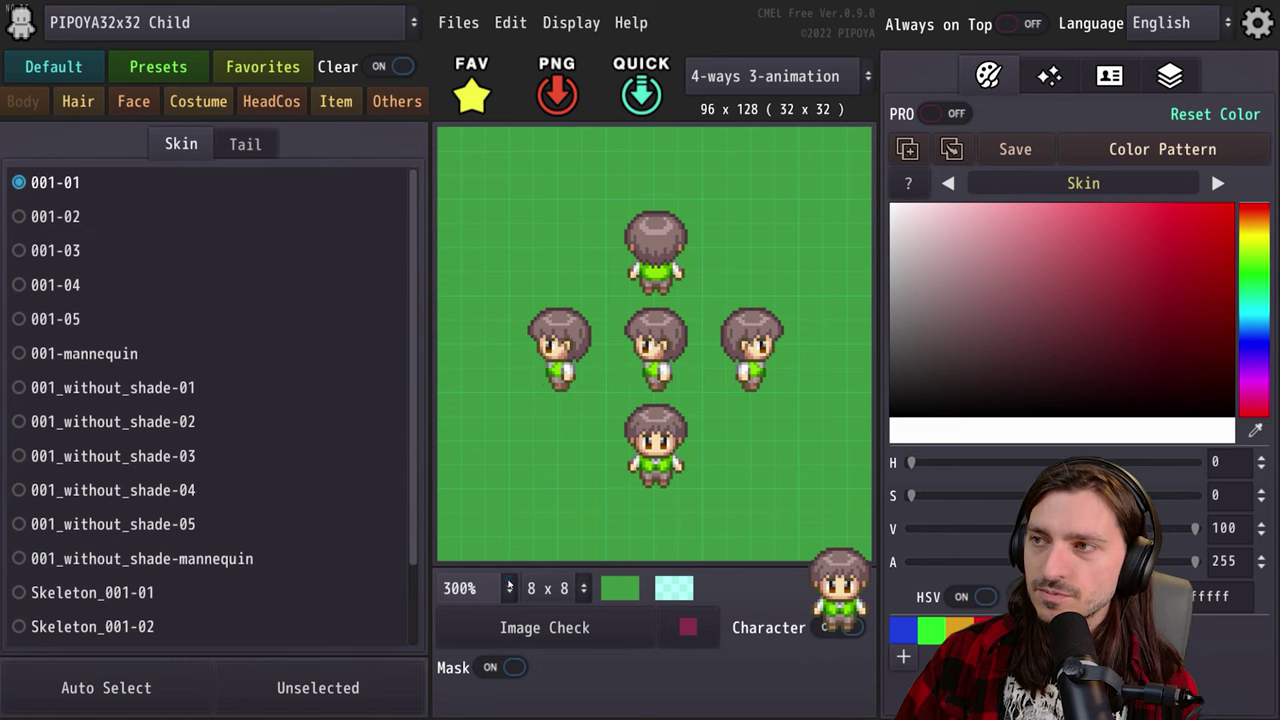
left_click(475, 588)
left_click(484, 542)
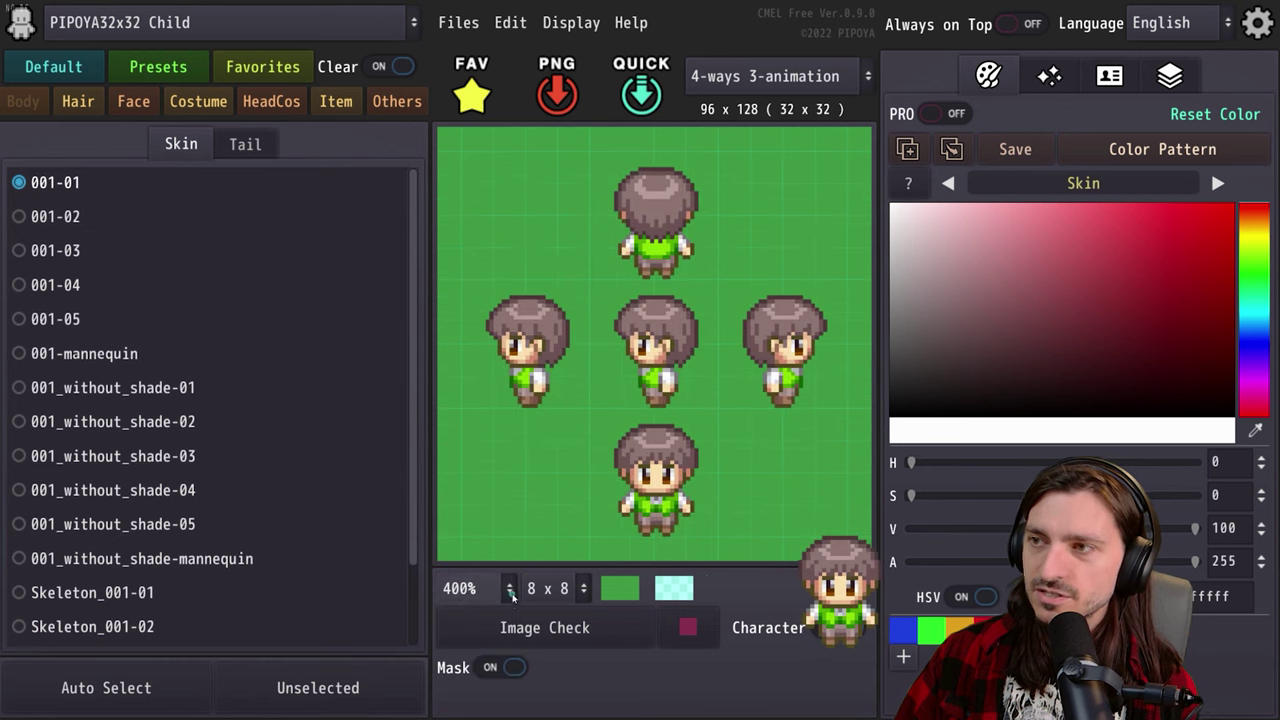
left_click(475, 588)
left_click(484, 569)
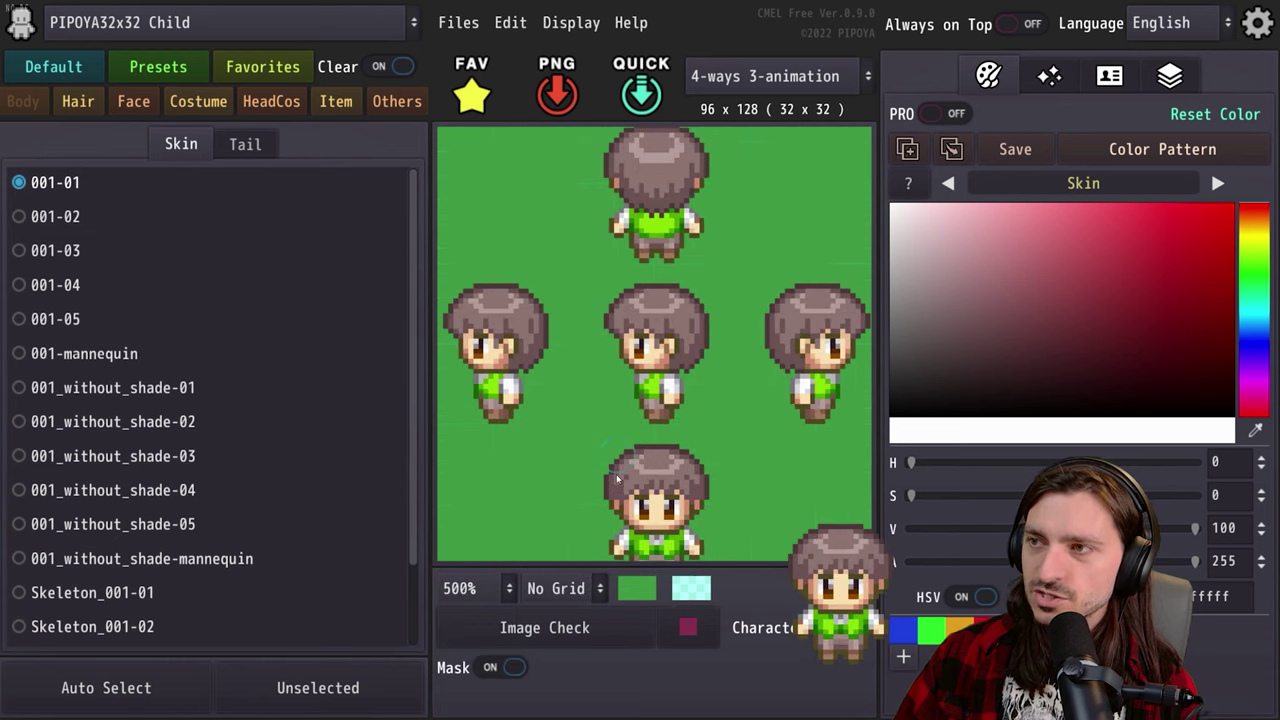
Cycle the preview grid sizes with the arrow keys, ending on a finer grid.
key("Down")
key("Down")
key("Down")
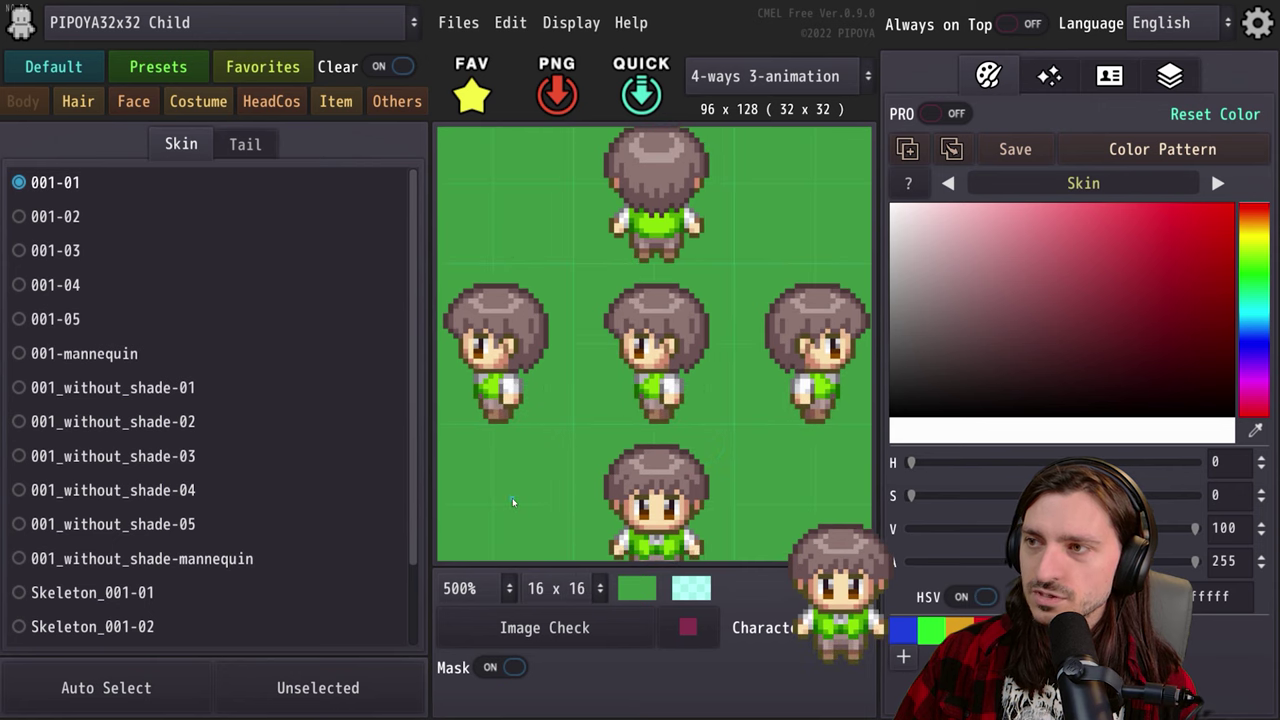
key("Down")
key("Down")
key("Down")
key("Down")
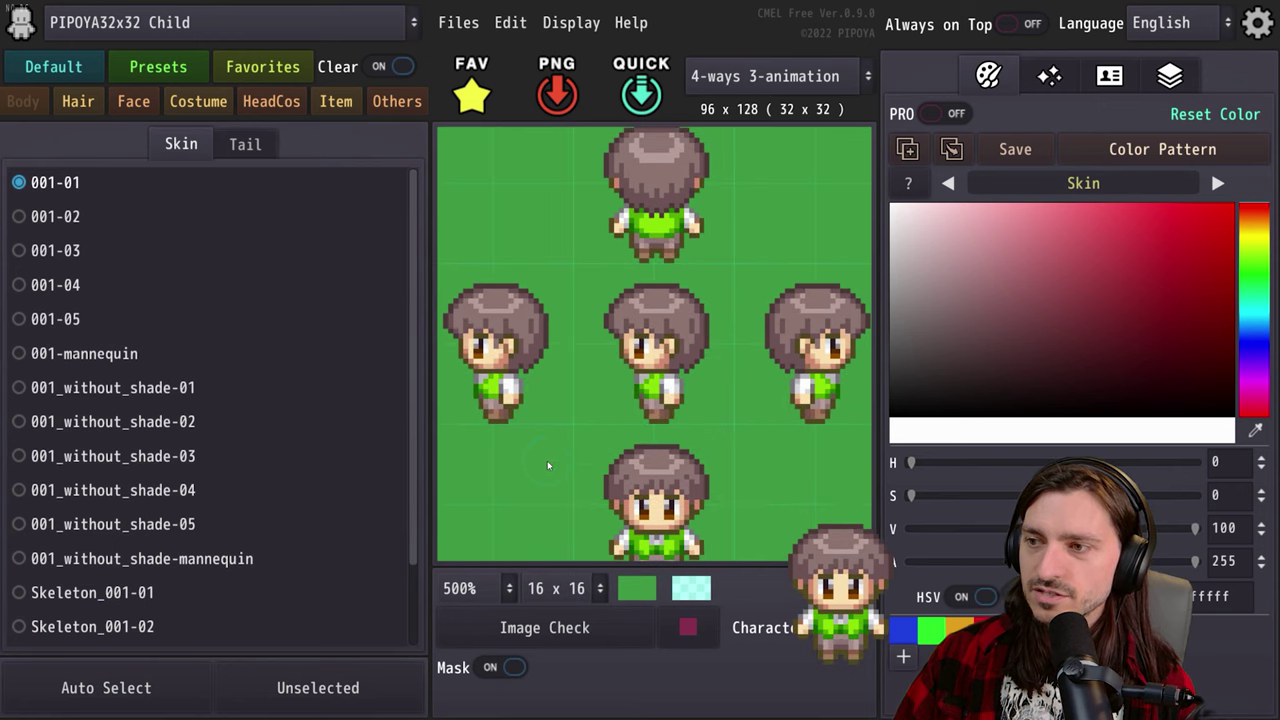
key("Down")
key("Down")
key("Up")
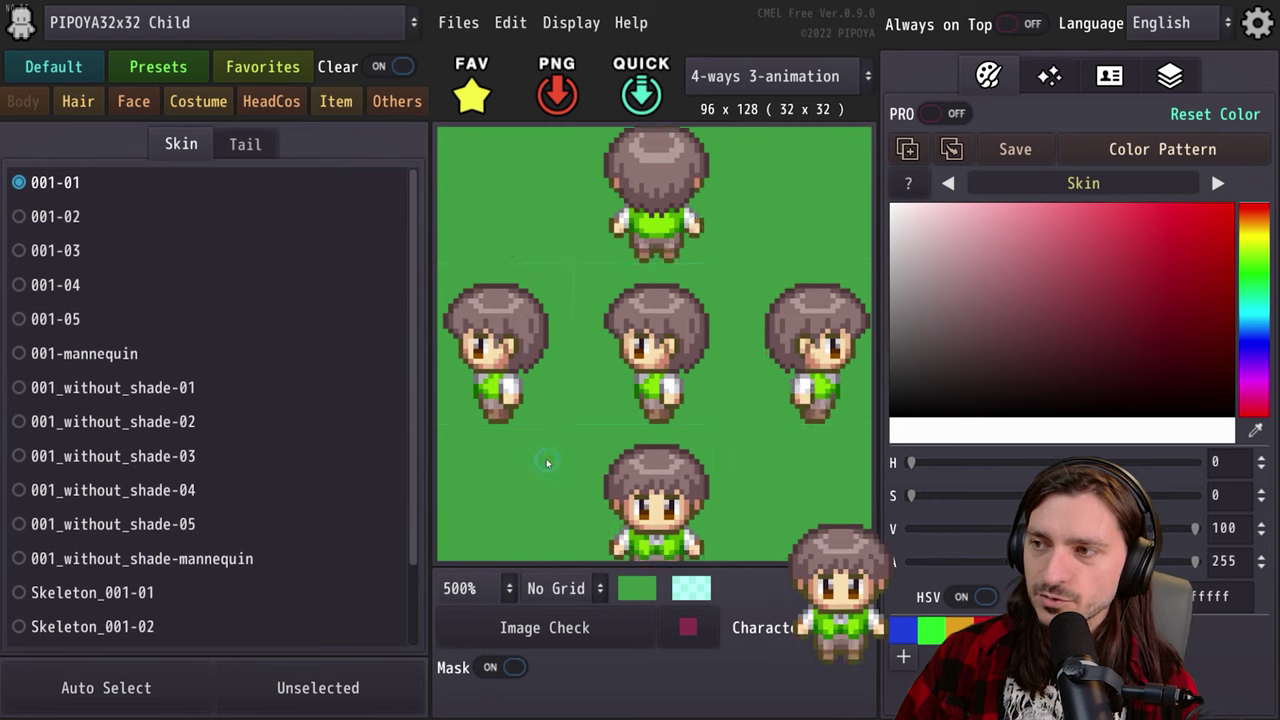
key("Down")
key("Down")
key("Down")
key("Down")
key("Down")
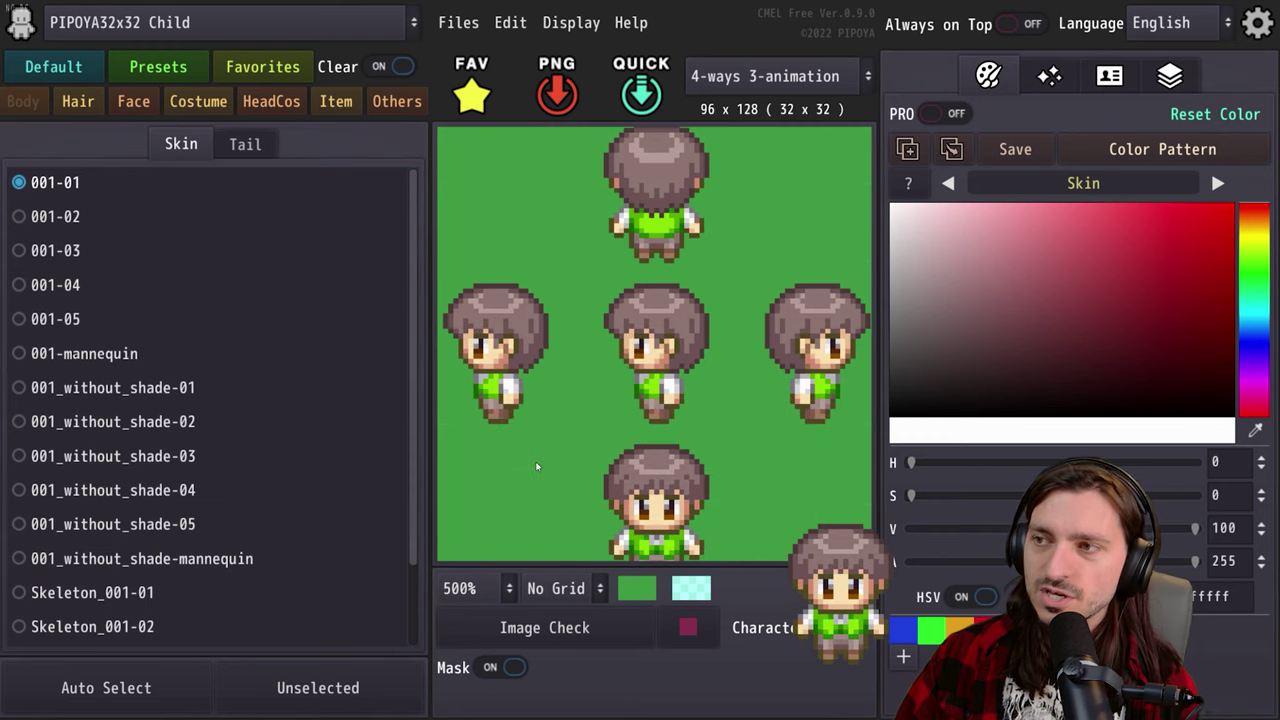
key("Down")
key("Down")
key("Down")
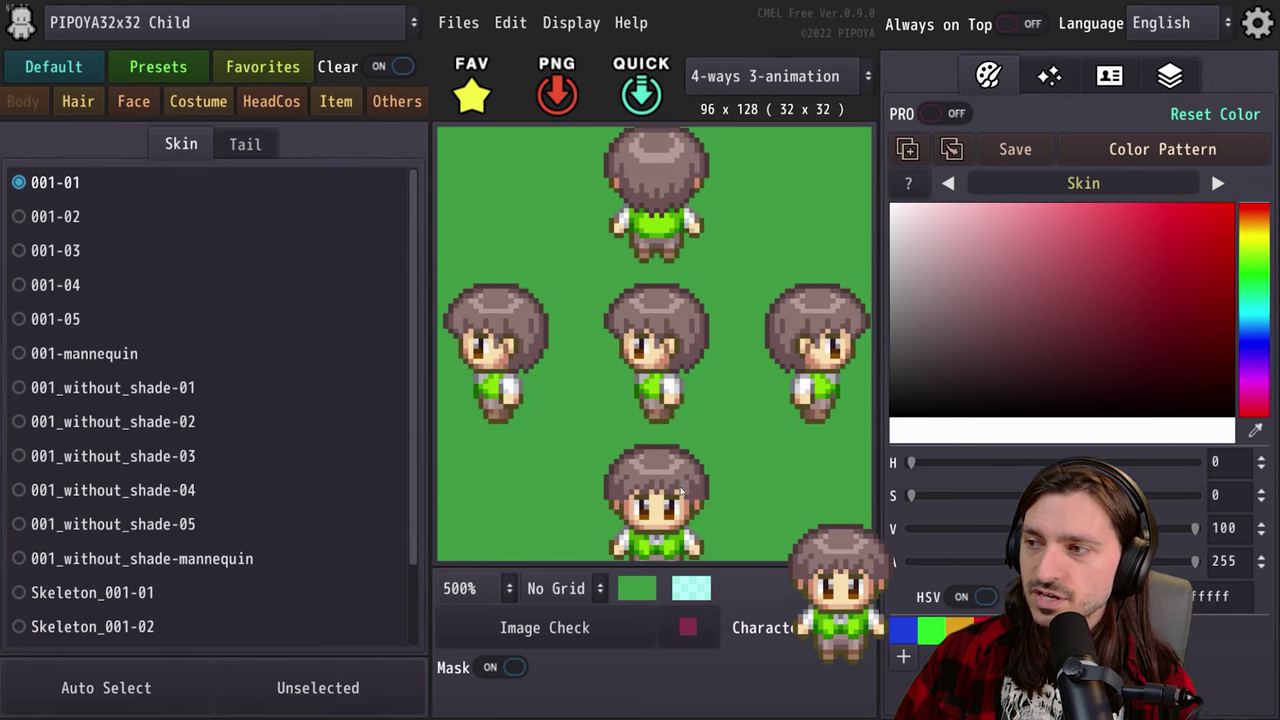
key("Down")
key("Down")
key("Down")
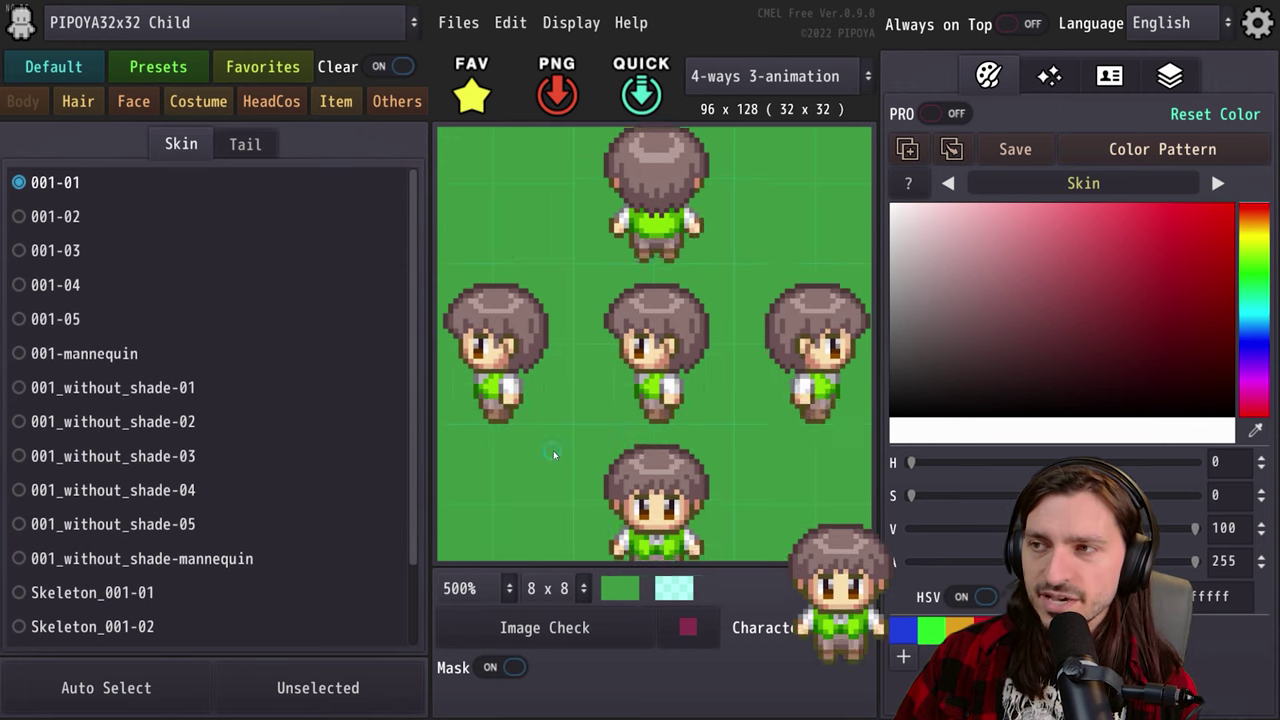
key("Down")
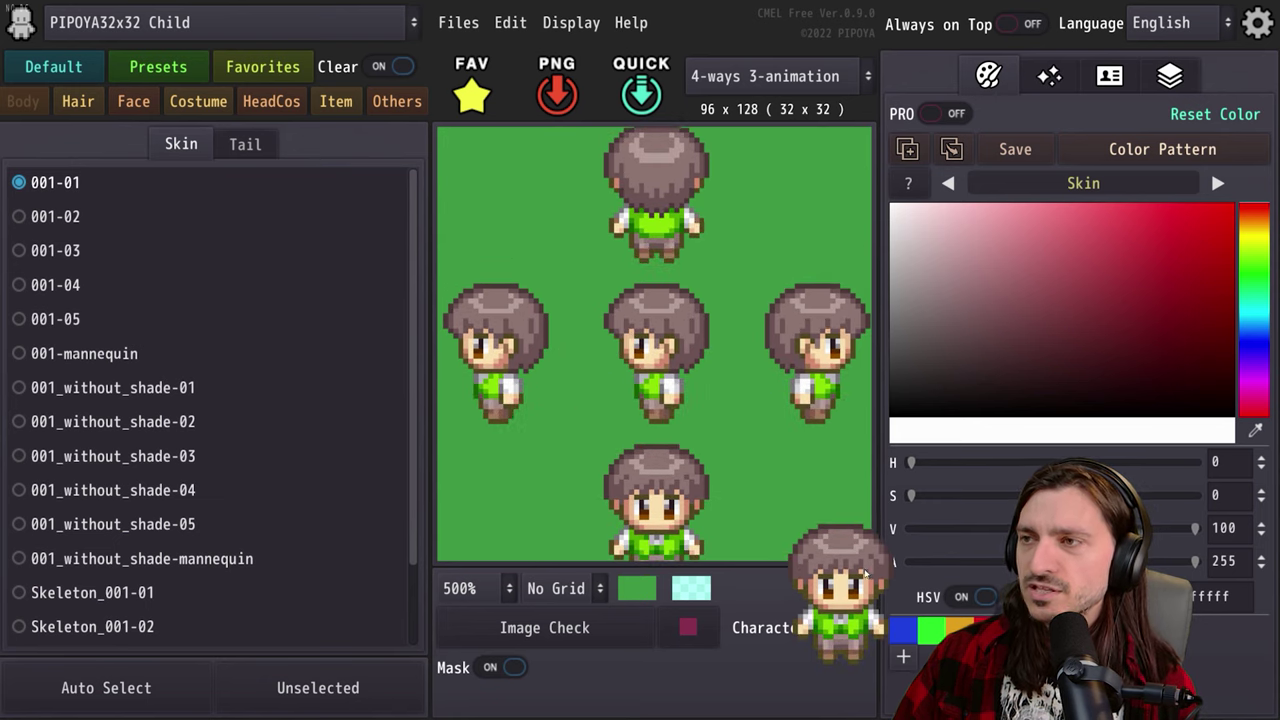
Set the preview to 400% zoom with No Grid.
left_click(508, 590)
left_click(483, 543)
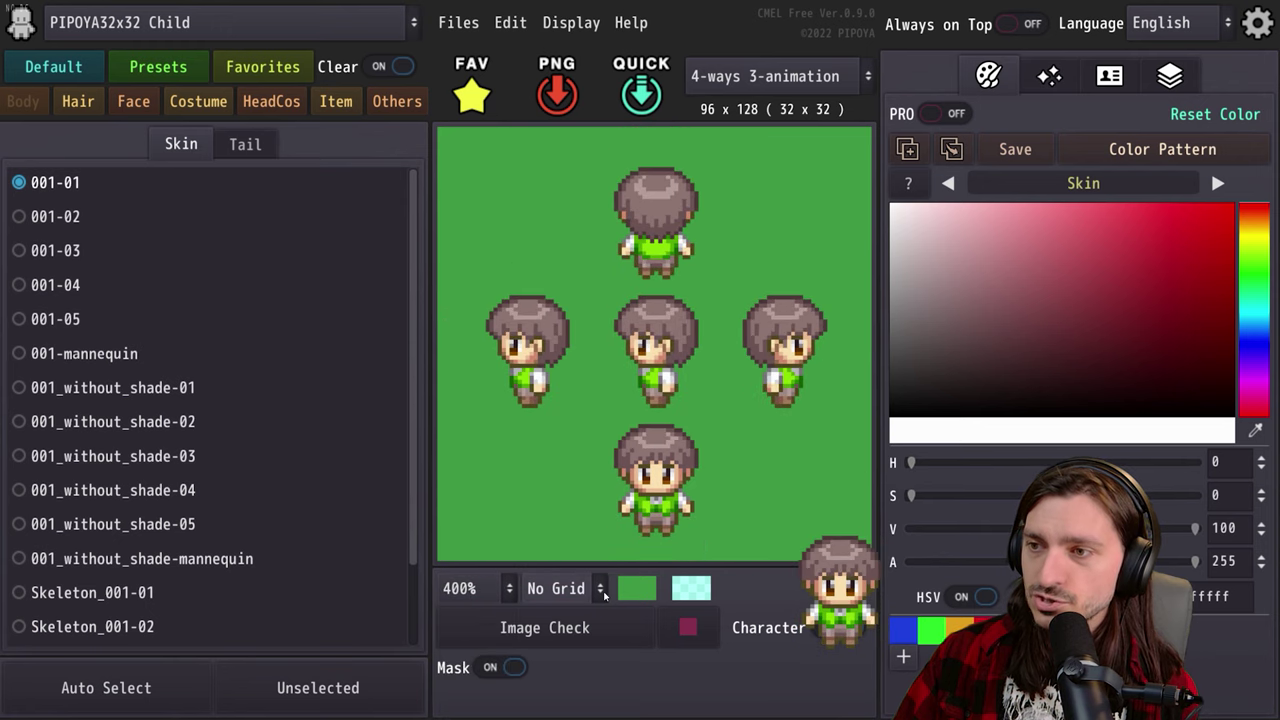
left_click(600, 589)
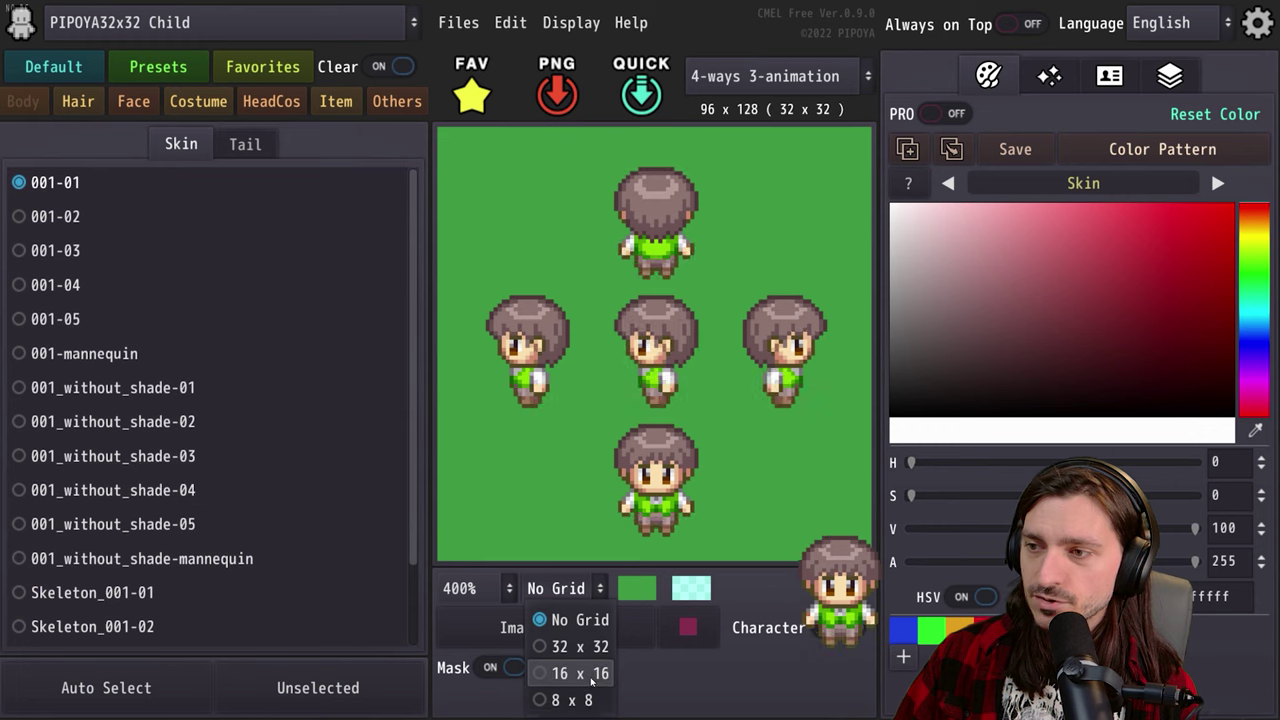
left_click(687, 692)
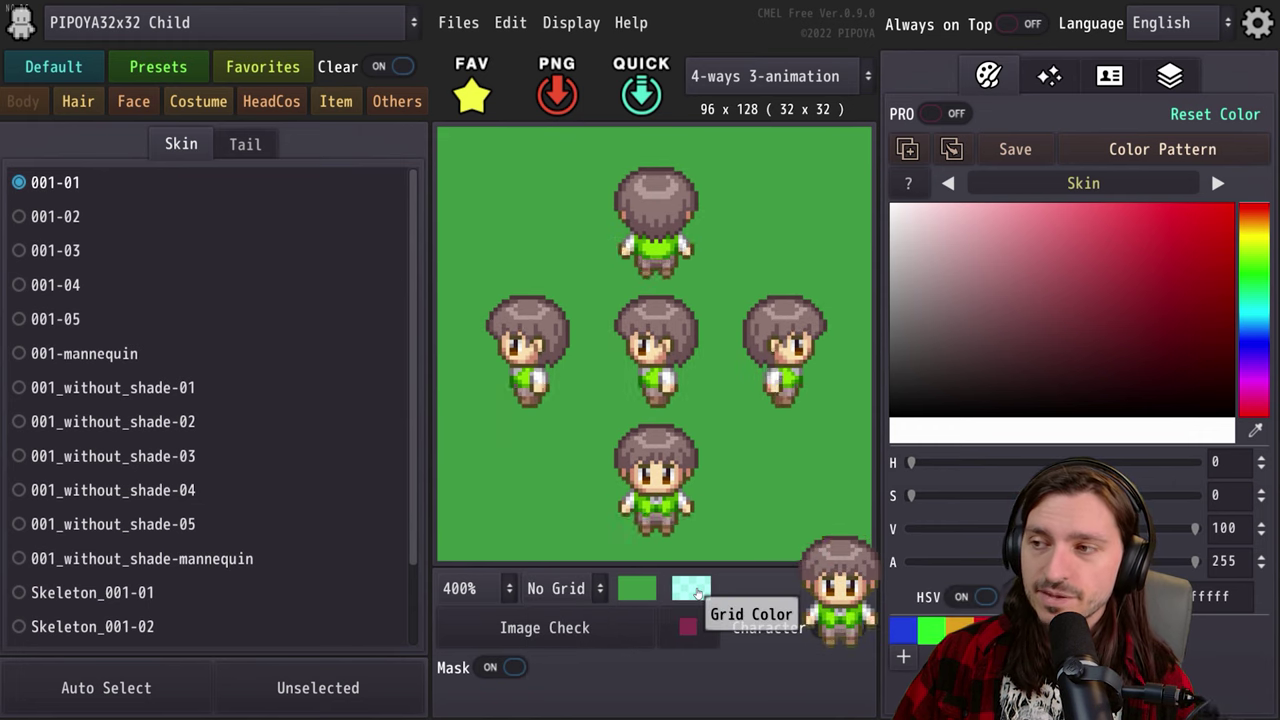
Check the grid colour picker and Image Check sheet, then pick skin variant 001-01 and pause.
left_click(694, 589)
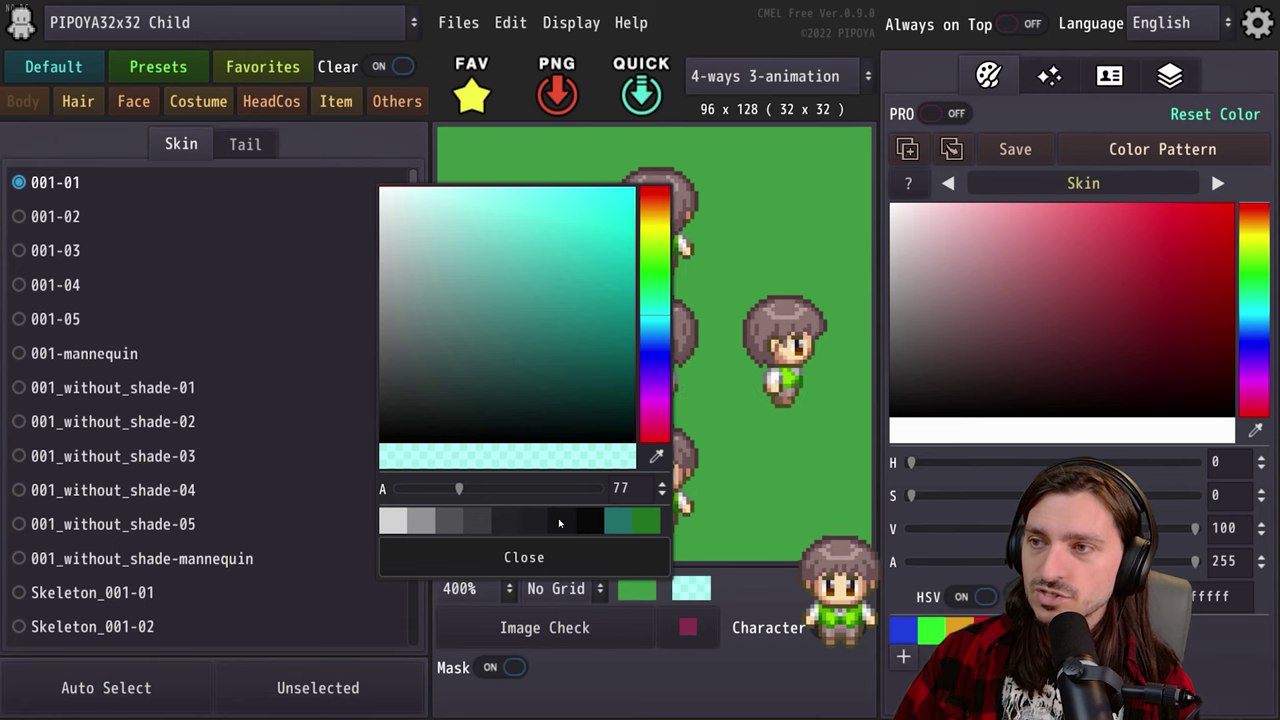
left_click(547, 562)
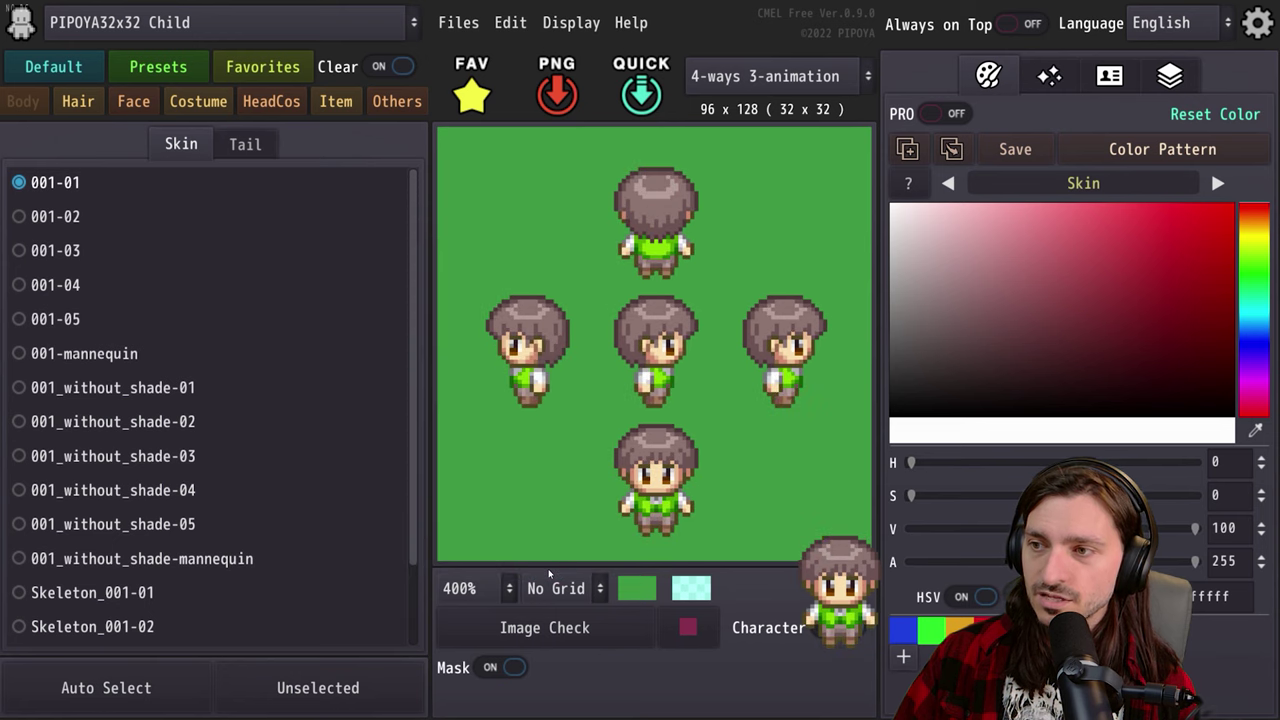
left_click(548, 638)
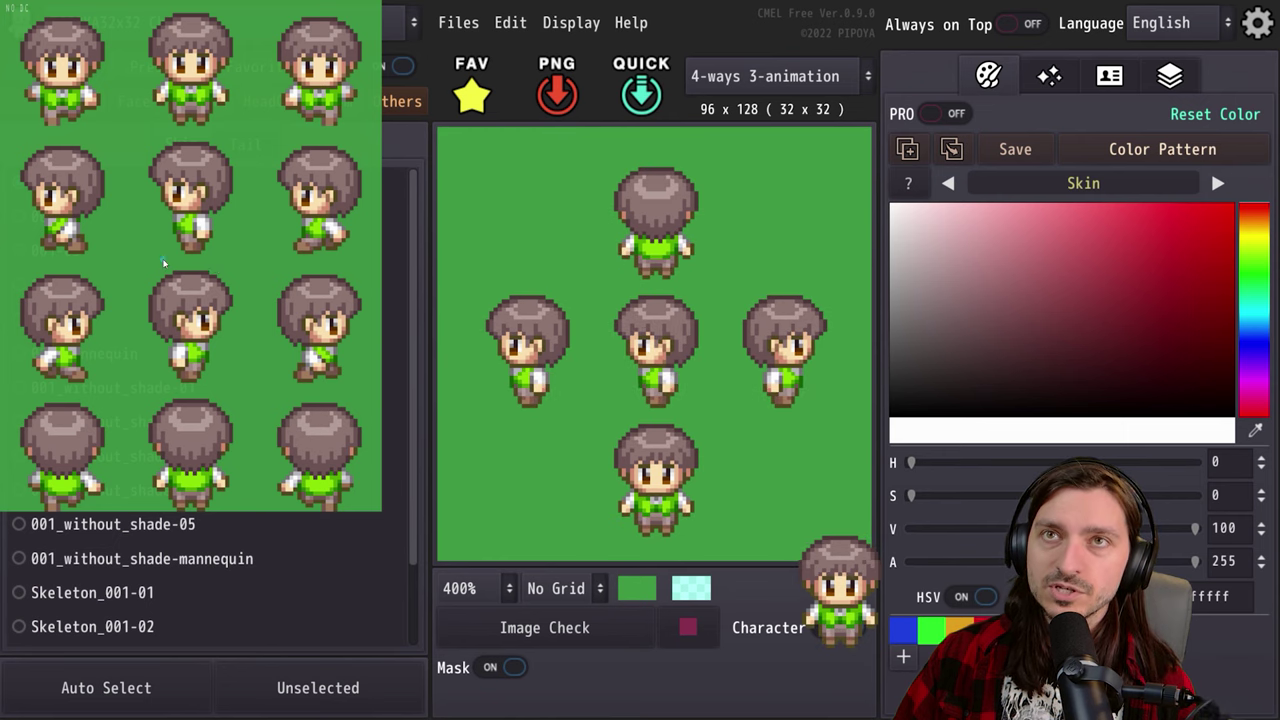
left_click(188, 393)
left_click(79, 182)
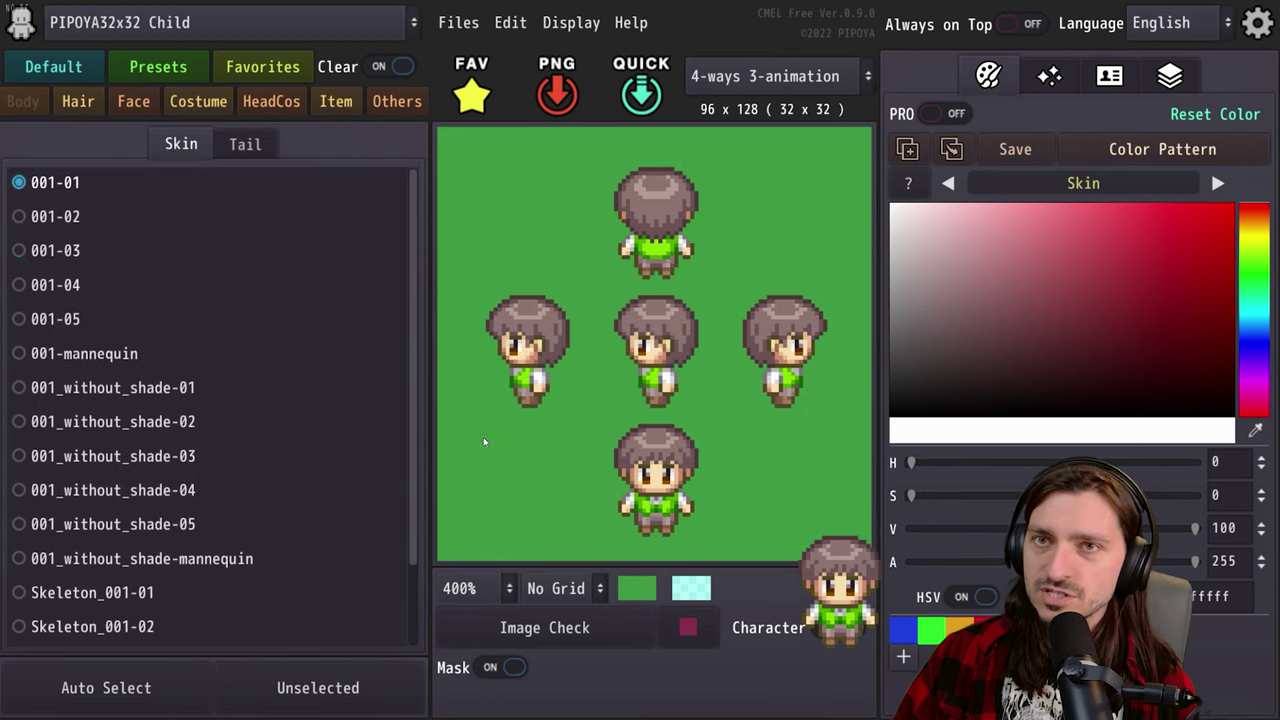
left_click(695, 628)
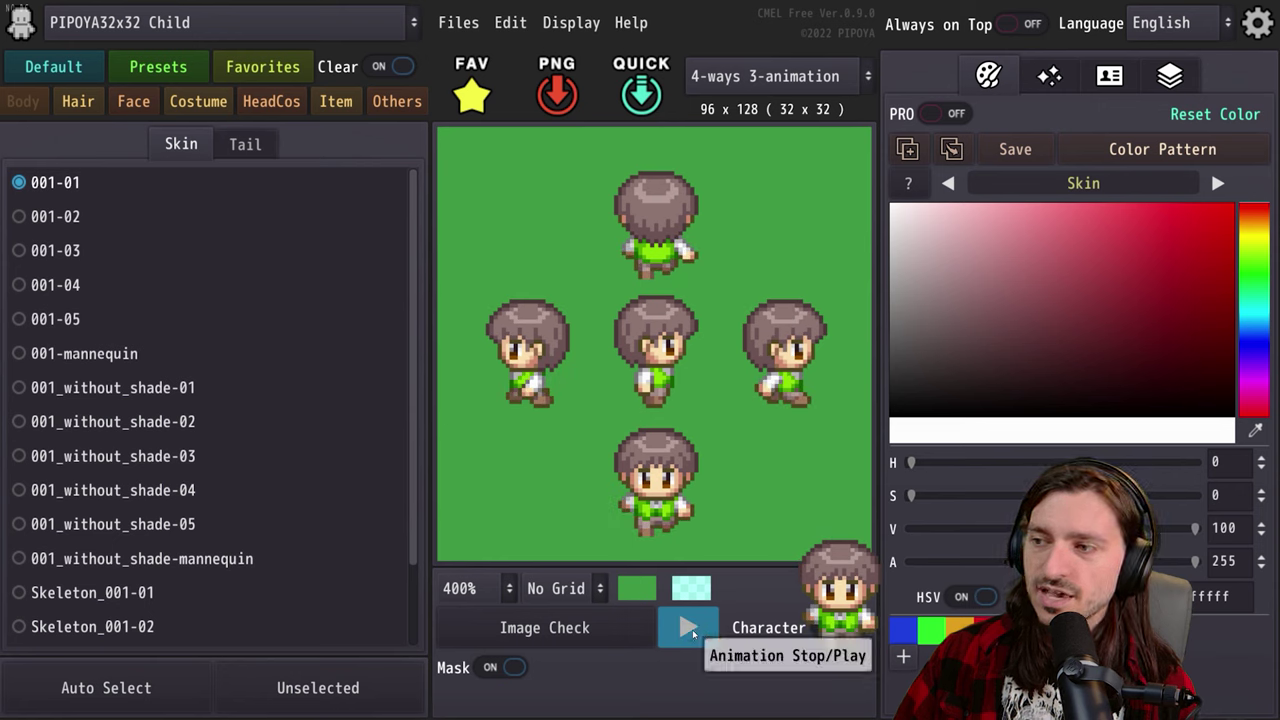
left_click(688, 627)
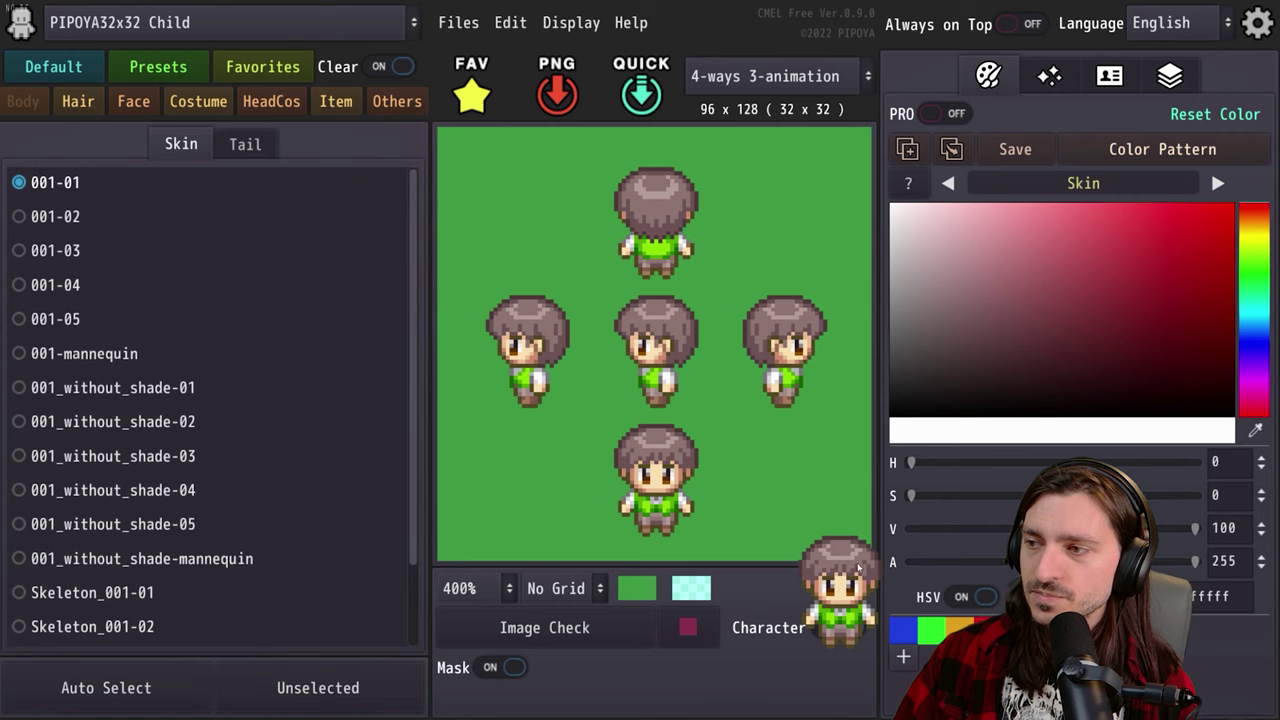
left_click(842, 627)
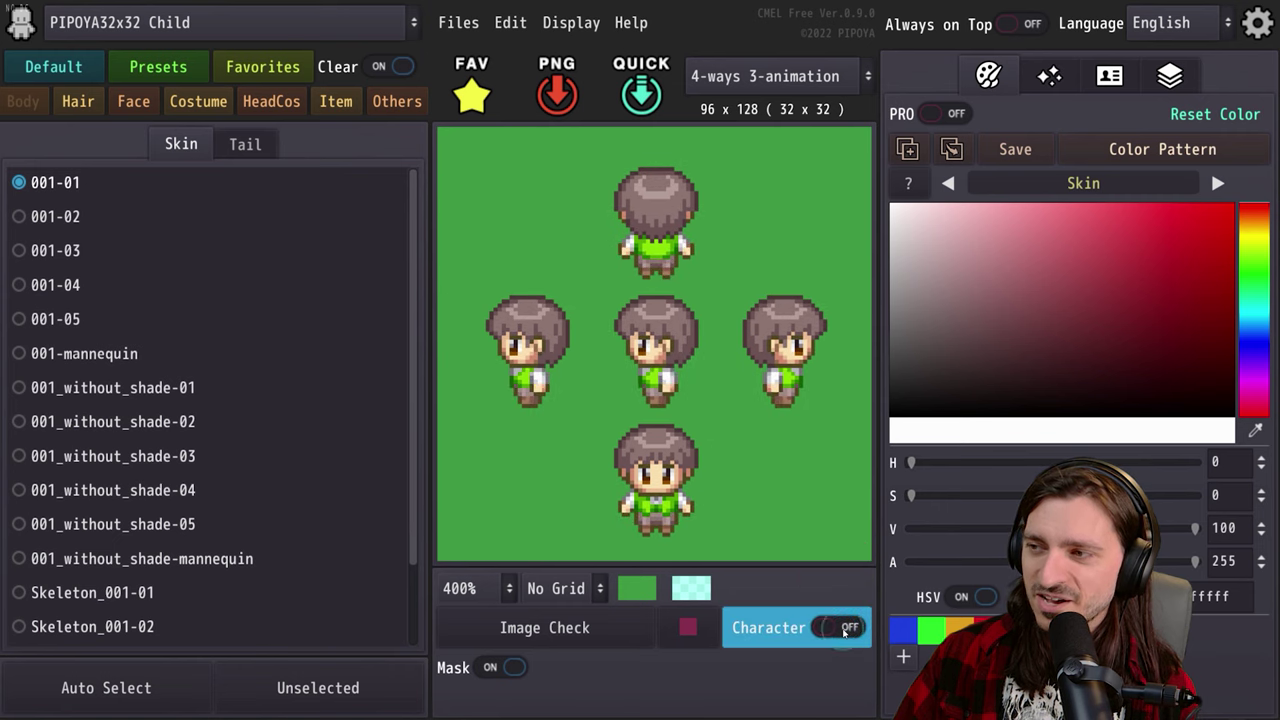
left_click(843, 628)
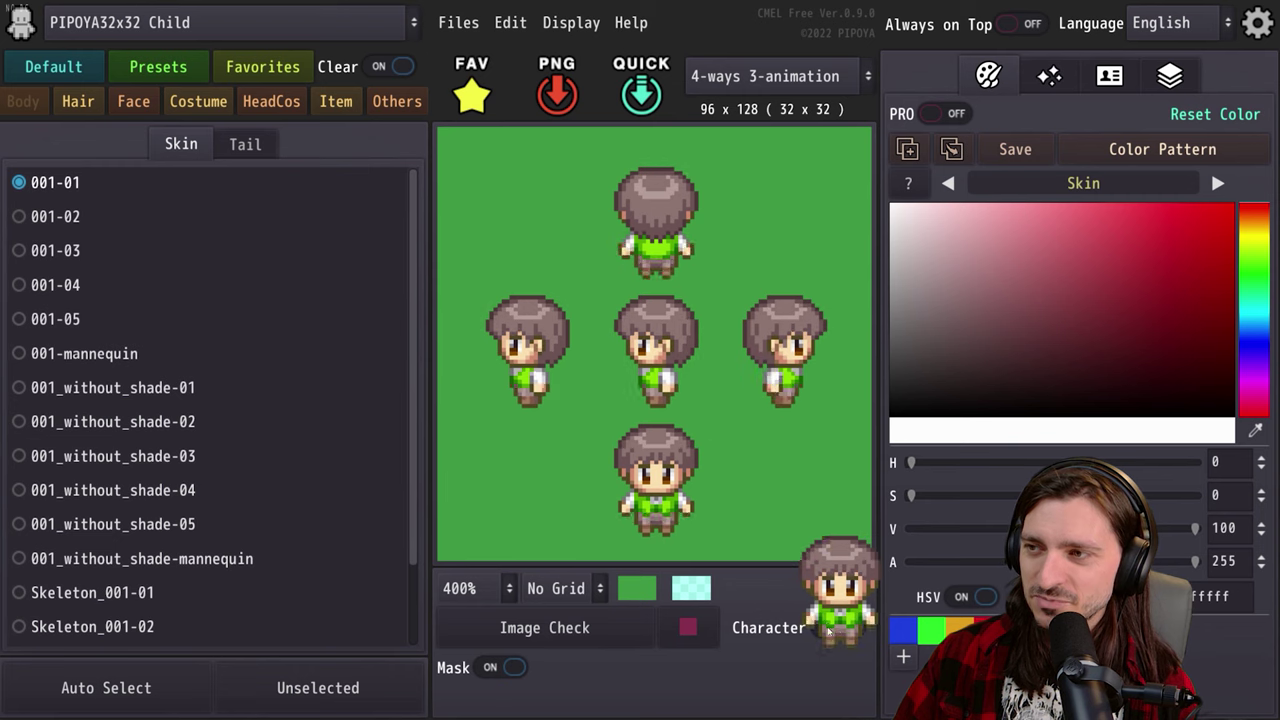
left_click(828, 628)
left_click(840, 628)
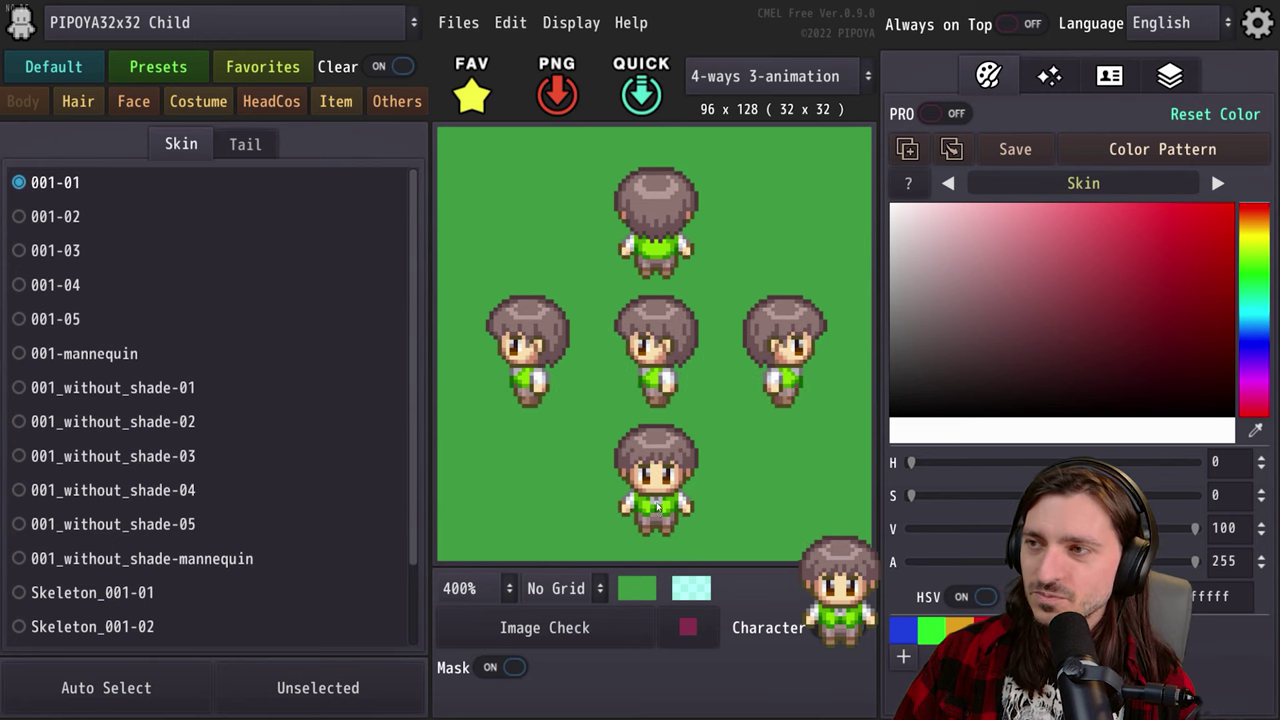
left_click(558, 634)
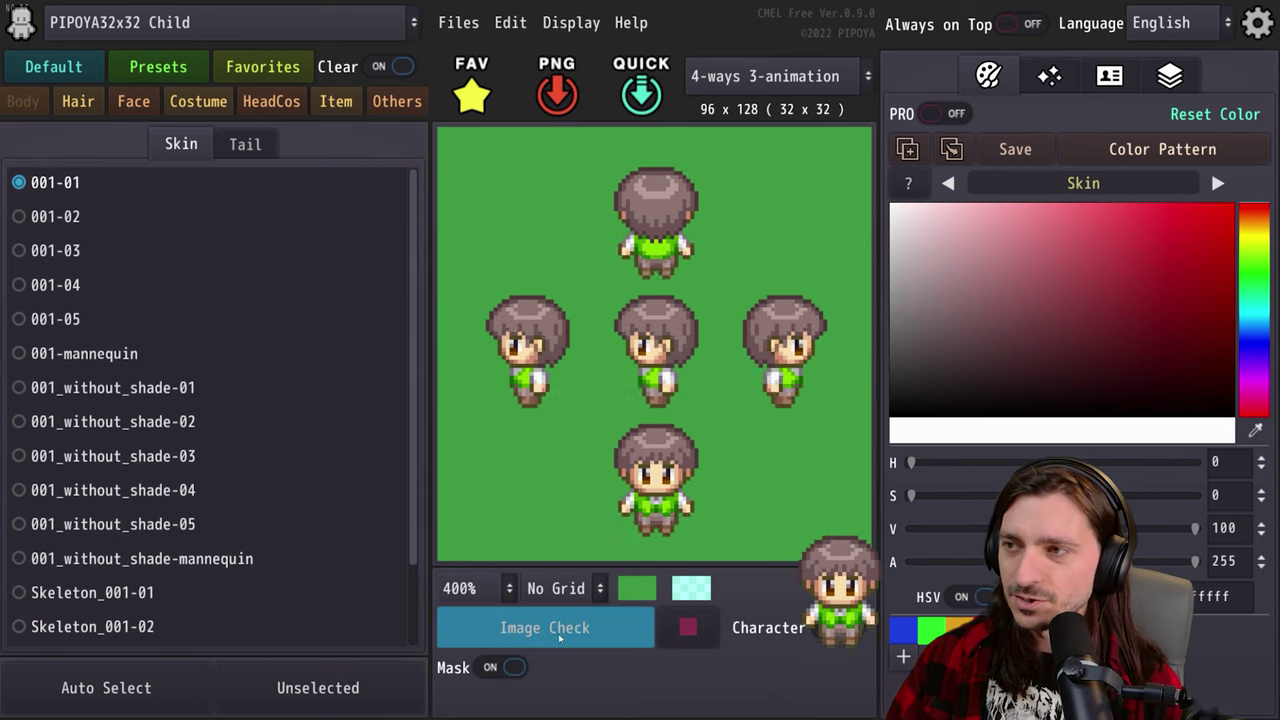
left_click(468, 588)
left_click(470, 702)
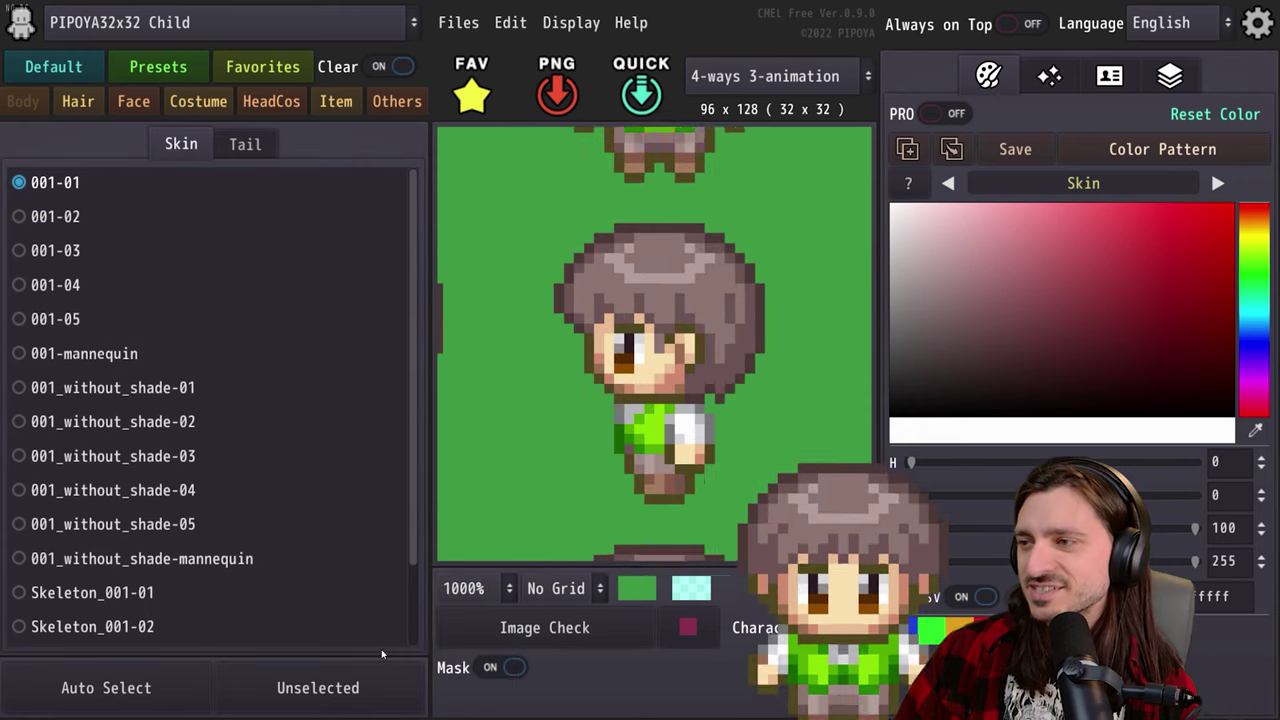
left_click(468, 588)
left_click(478, 542)
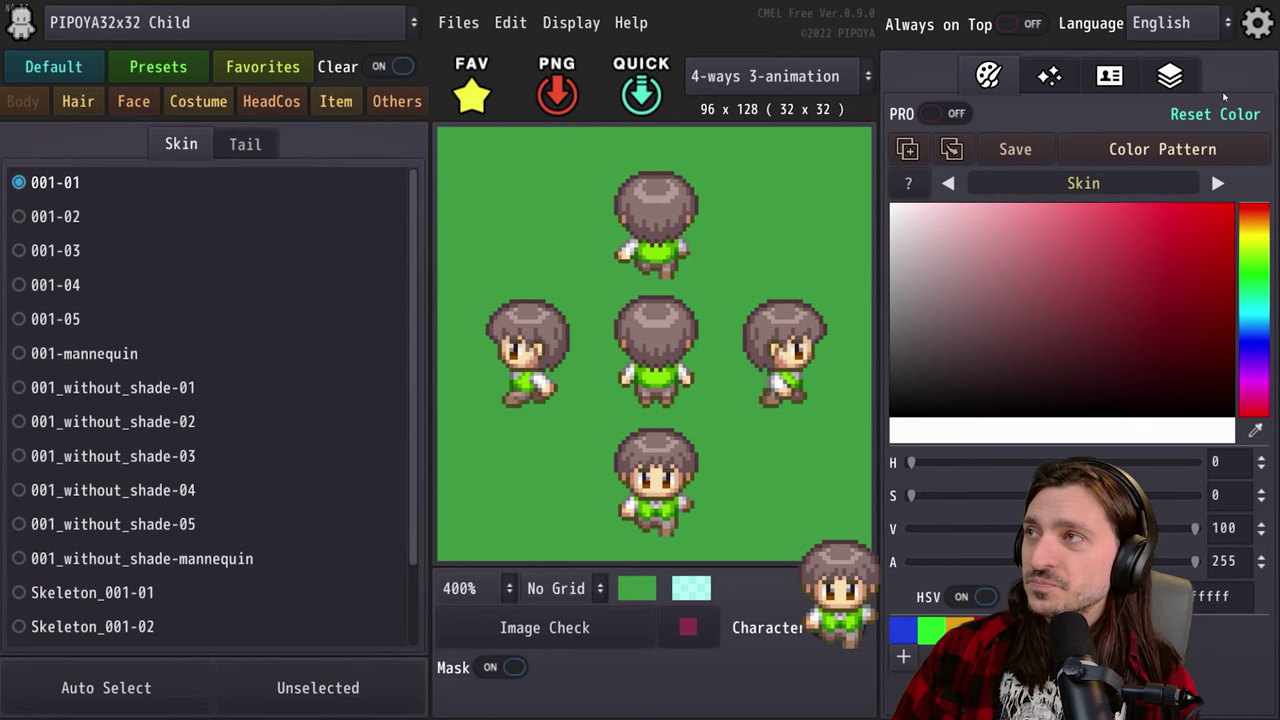
Toggle always-on-top on and off, keep English as the language, and open Settings.
left_click(1022, 26)
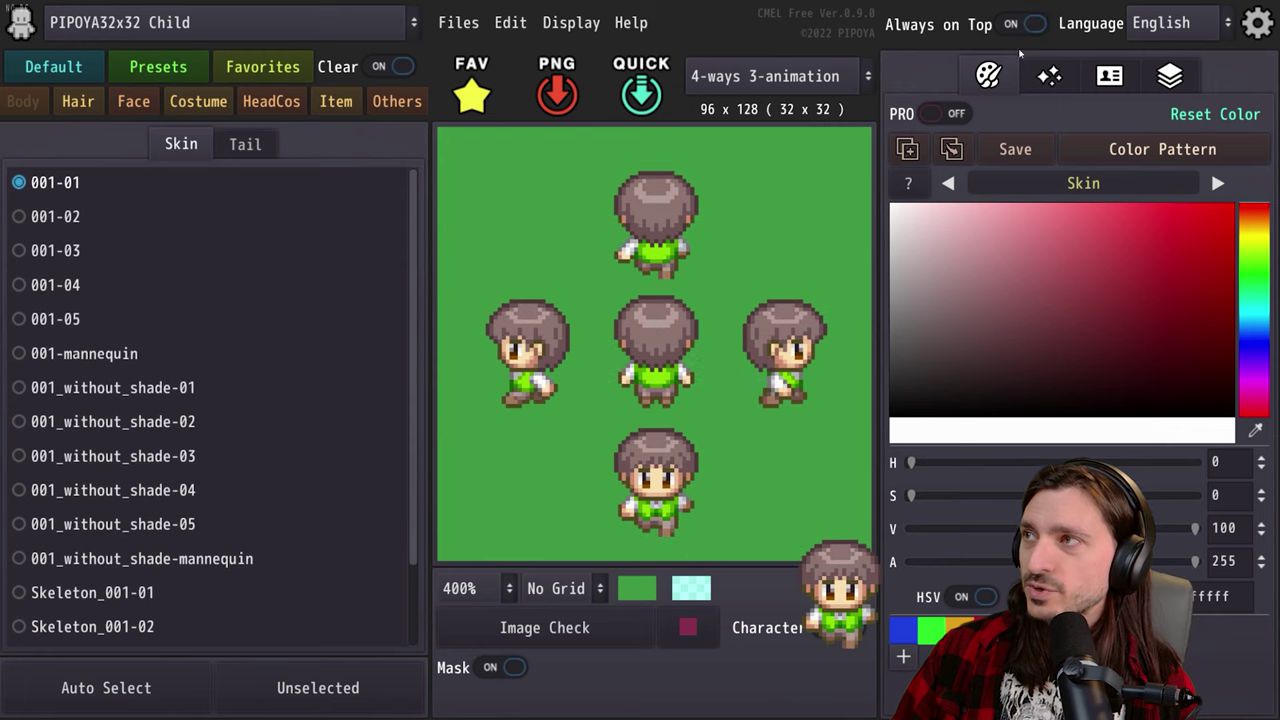
left_click(1040, 25)
left_click(1192, 23)
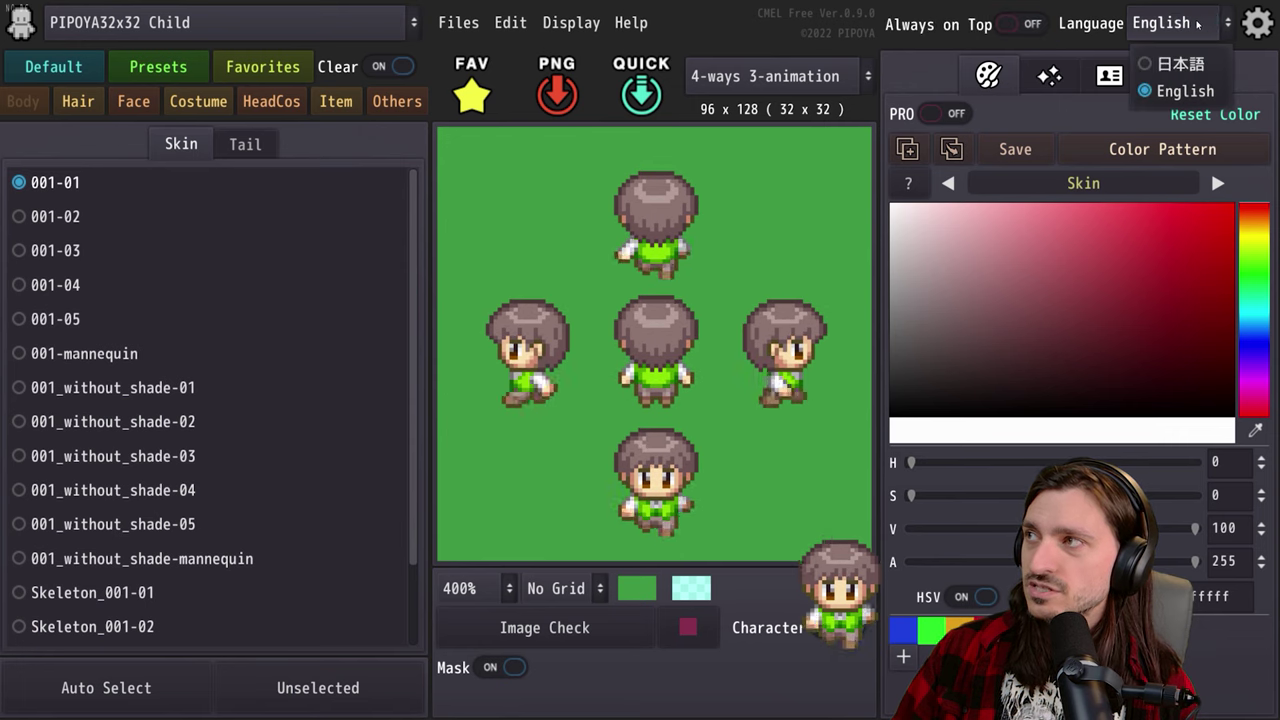
left_click(1192, 23)
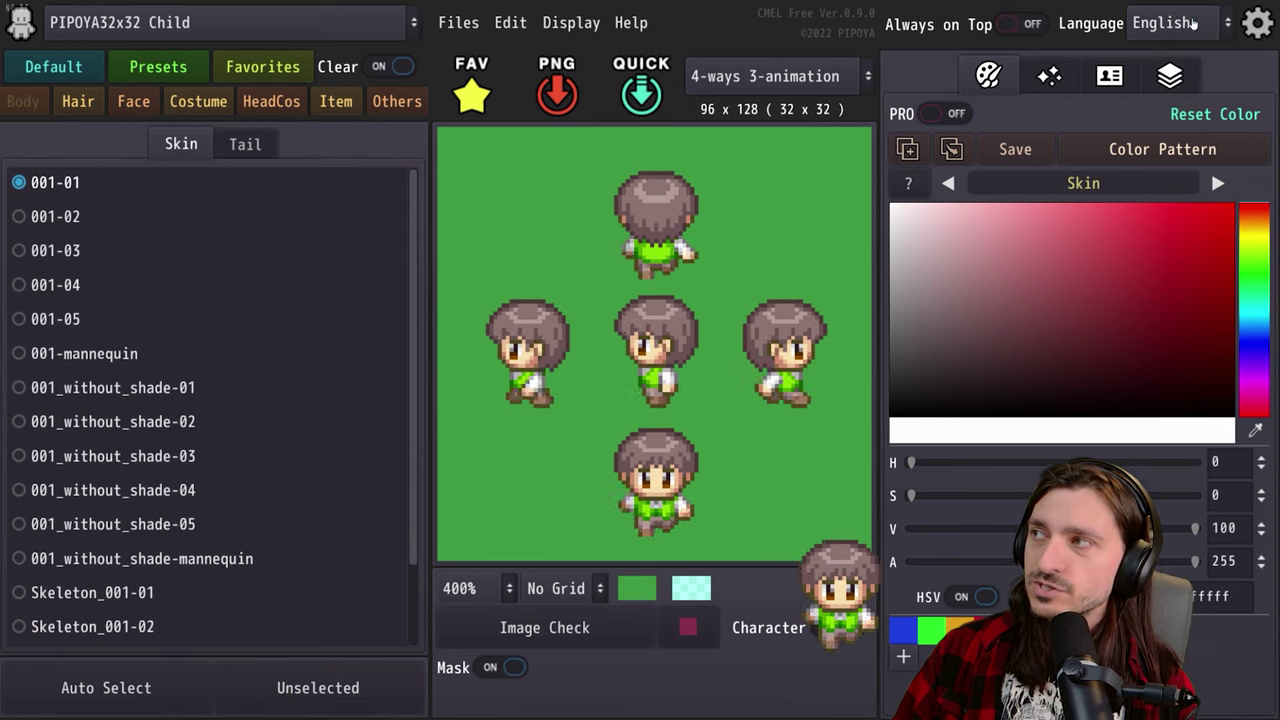
left_click(1257, 22)
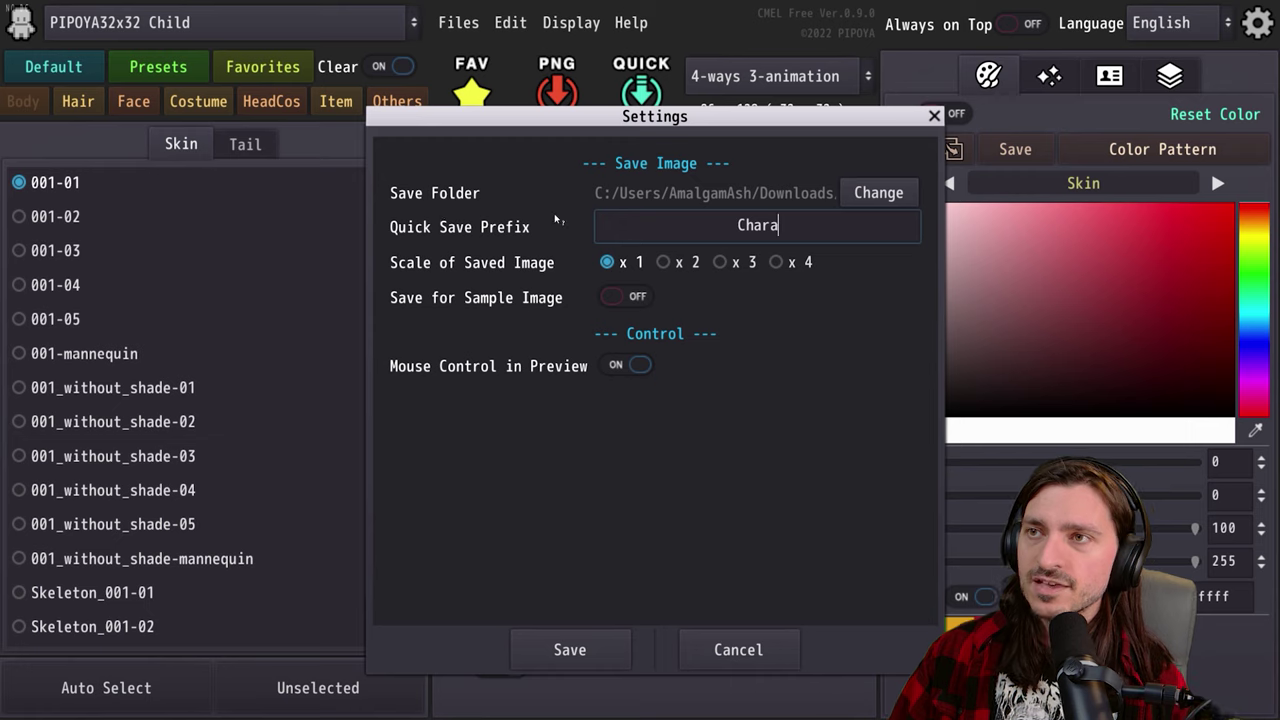
Change the Save Folder to the user's Downloads folder and save the settings.
left_click(877, 194)
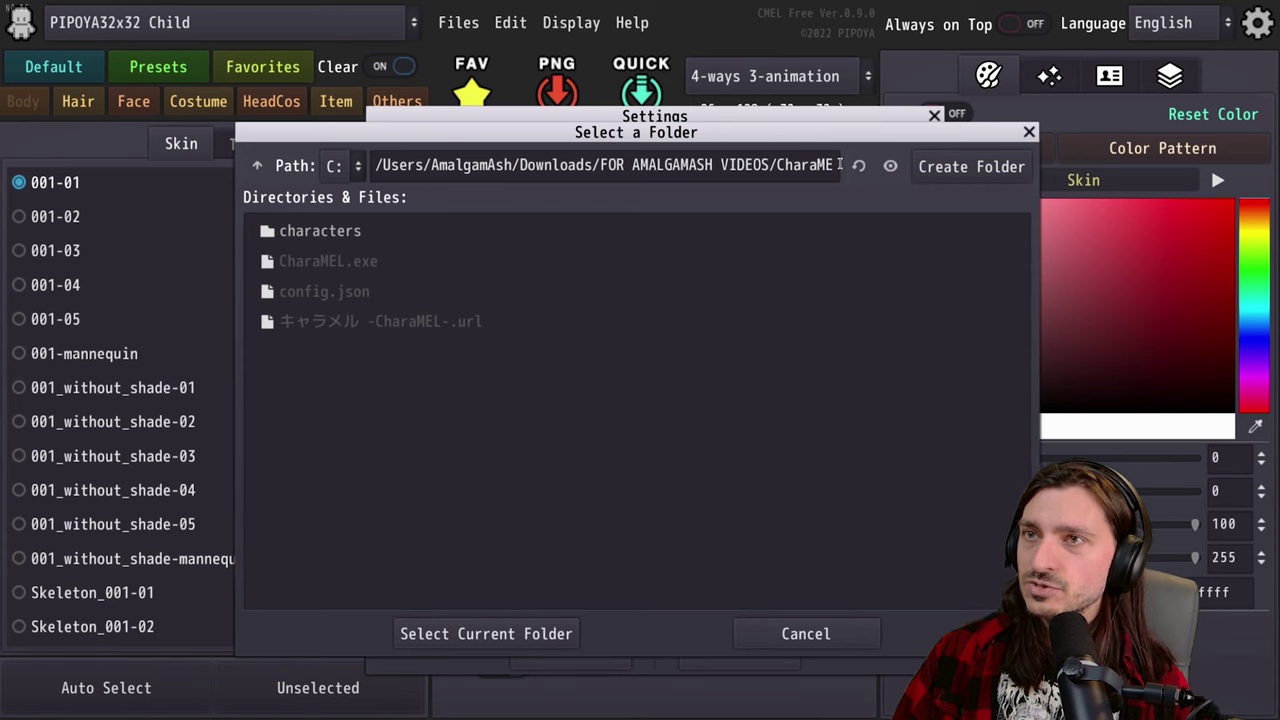
left_click(258, 167)
left_click(258, 167)
left_click(258, 167)
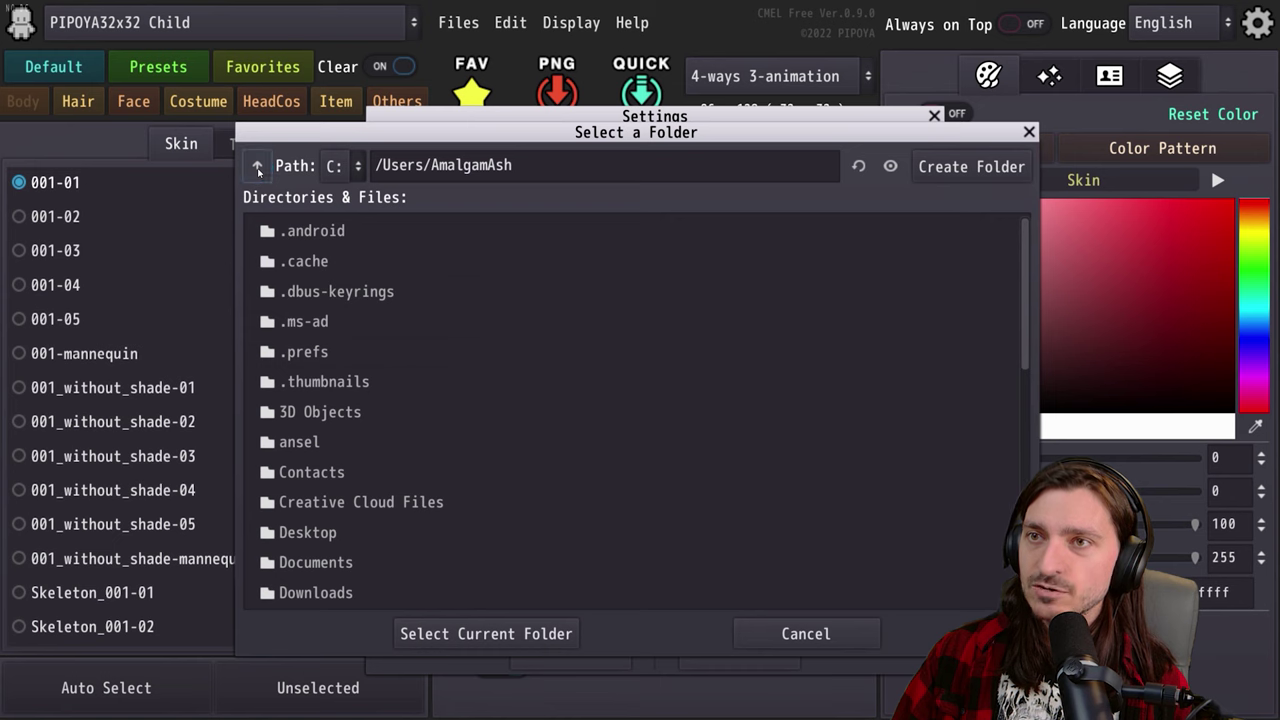
left_click(258, 167)
double_click(311, 232)
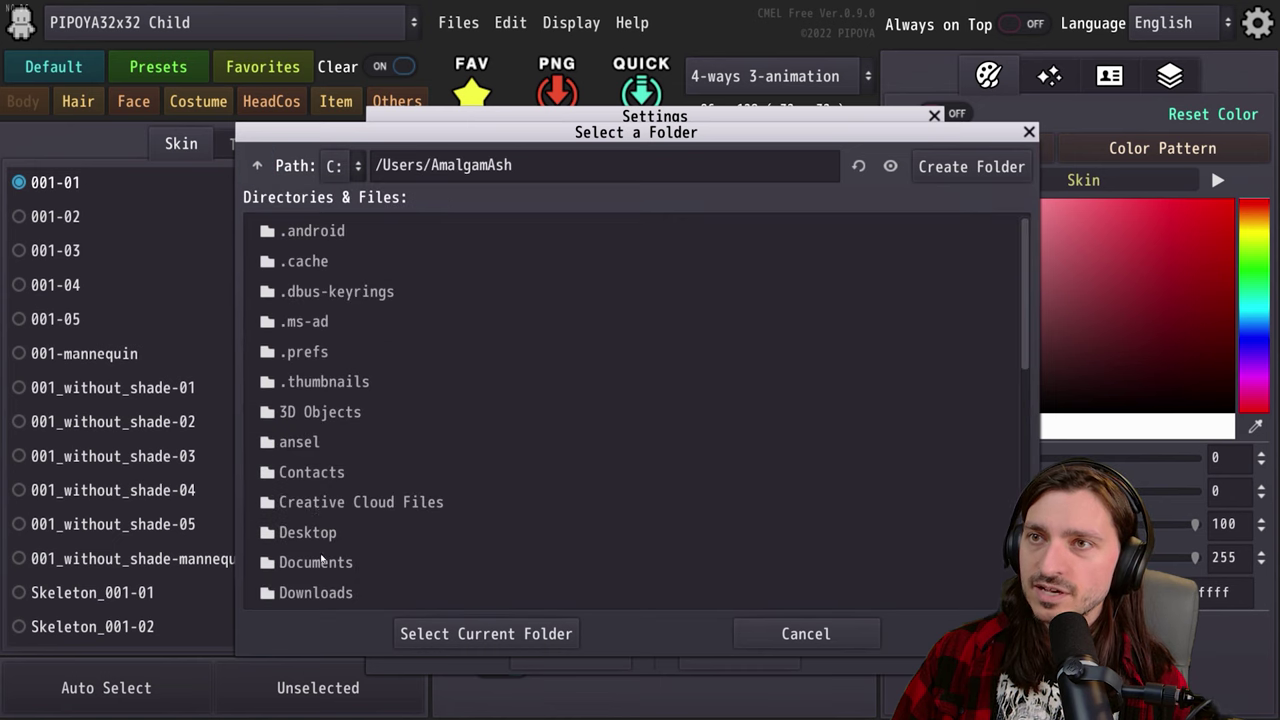
double_click(316, 593)
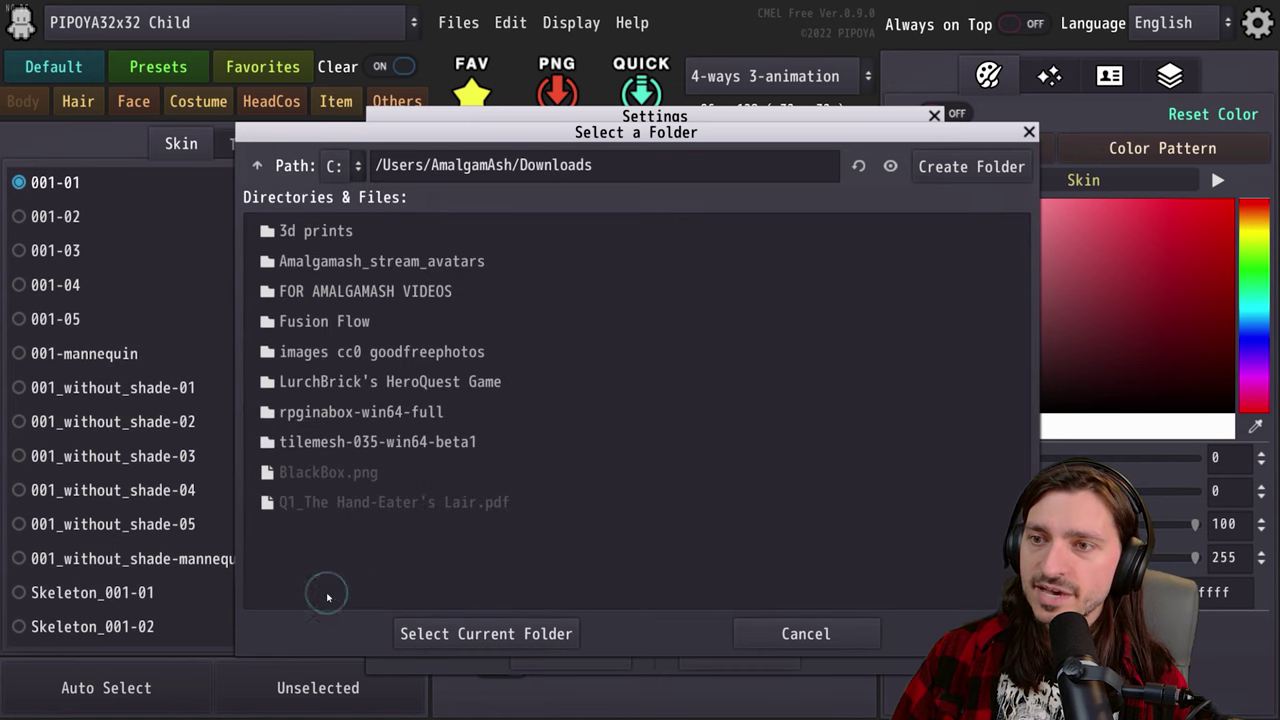
left_click(504, 630)
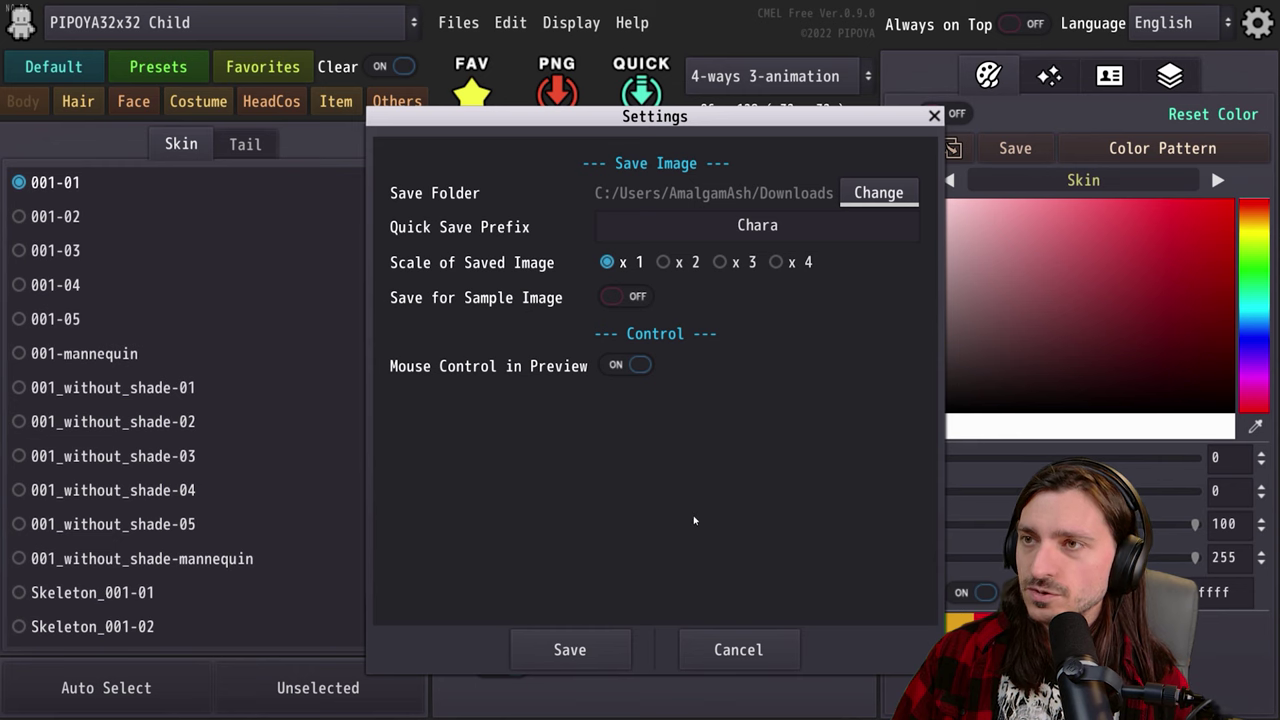
left_click(582, 653)
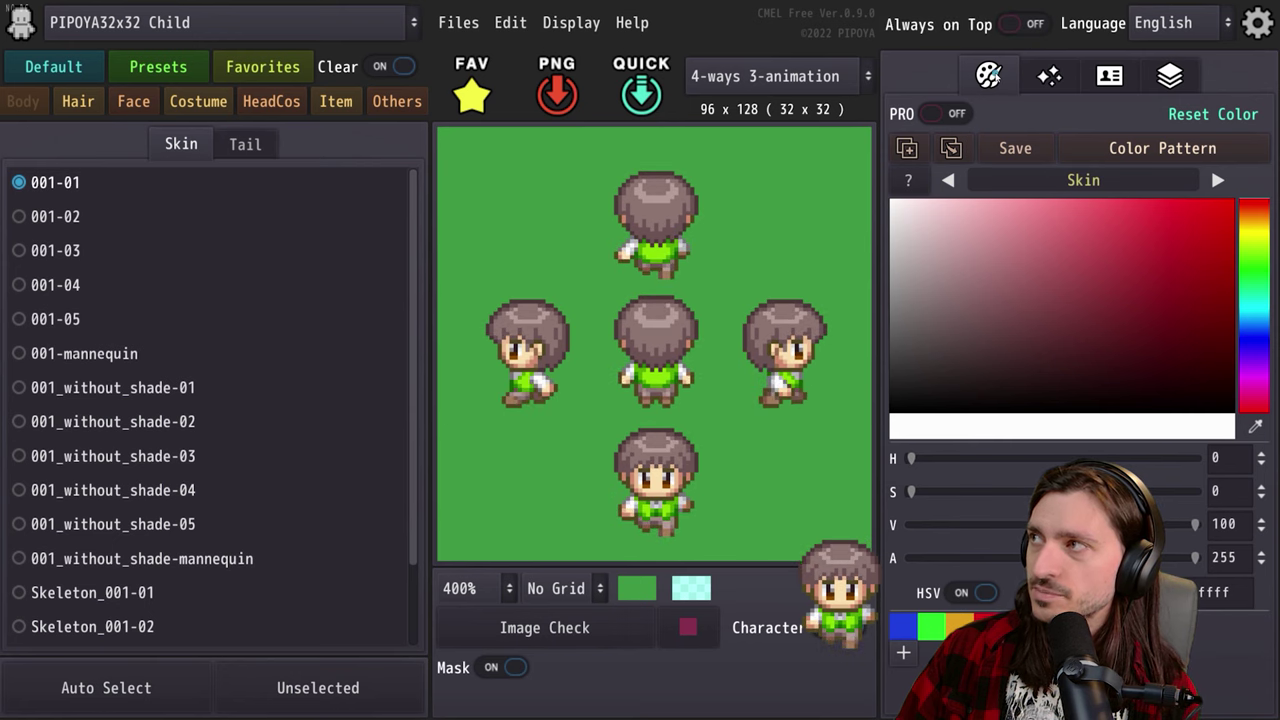
mouse_move(1100, 331)
left_mouse_down()
mouse_move(1038, 364)
mouse_move(990, 252)
mouse_move(976, 264)
mouse_move(1032, 256)
mouse_move(1140, 343)
mouse_move(929, 334)
mouse_move(1189, 334)
mouse_move(1041, 275)
mouse_move(1143, 400)
mouse_move(1070, 236)
mouse_move(1006, 242)
mouse_move(917, 220)
mouse_move(1154, 257)
mouse_move(941, 205)
mouse_move(1013, 244)
mouse_move(782, 160)
left_mouse_up()
After trying magenta, violet, green and red tones, set skin to dark brown (87, 34, 18) and show the effects list.
left_click(1262, 380)
left_click(1117, 329)
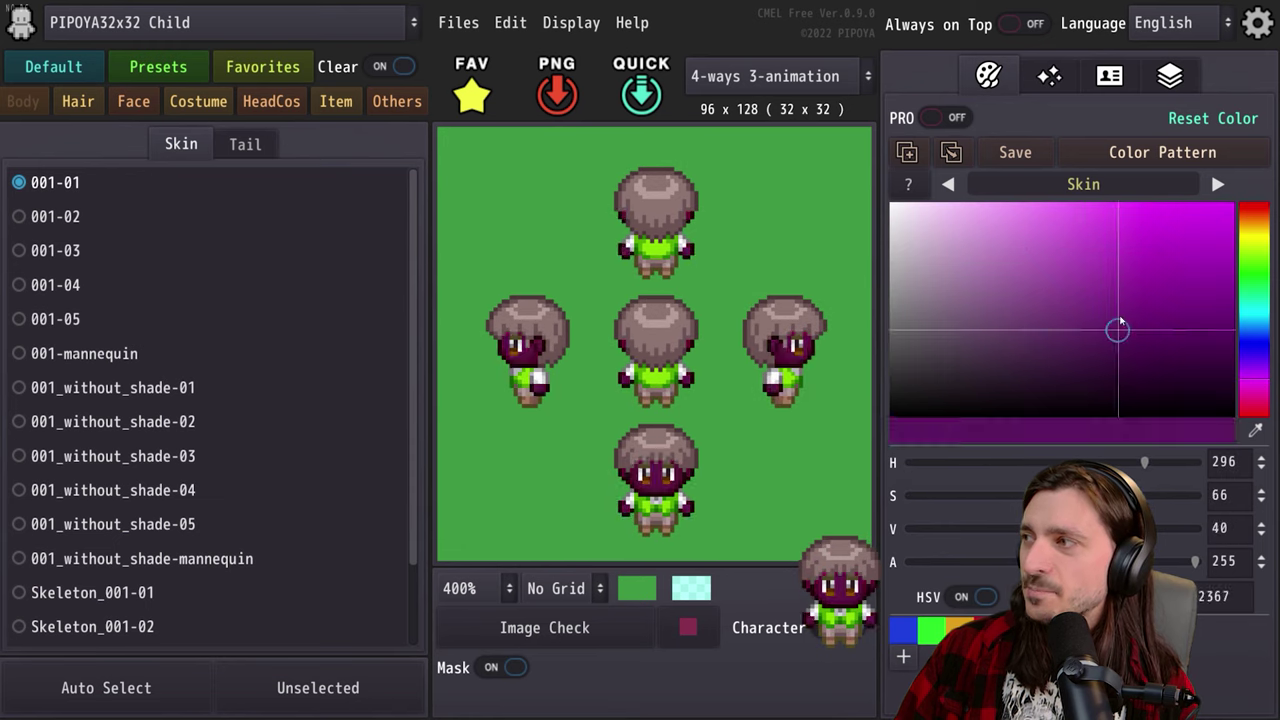
left_click_drag(1117, 329, 1100, 306)
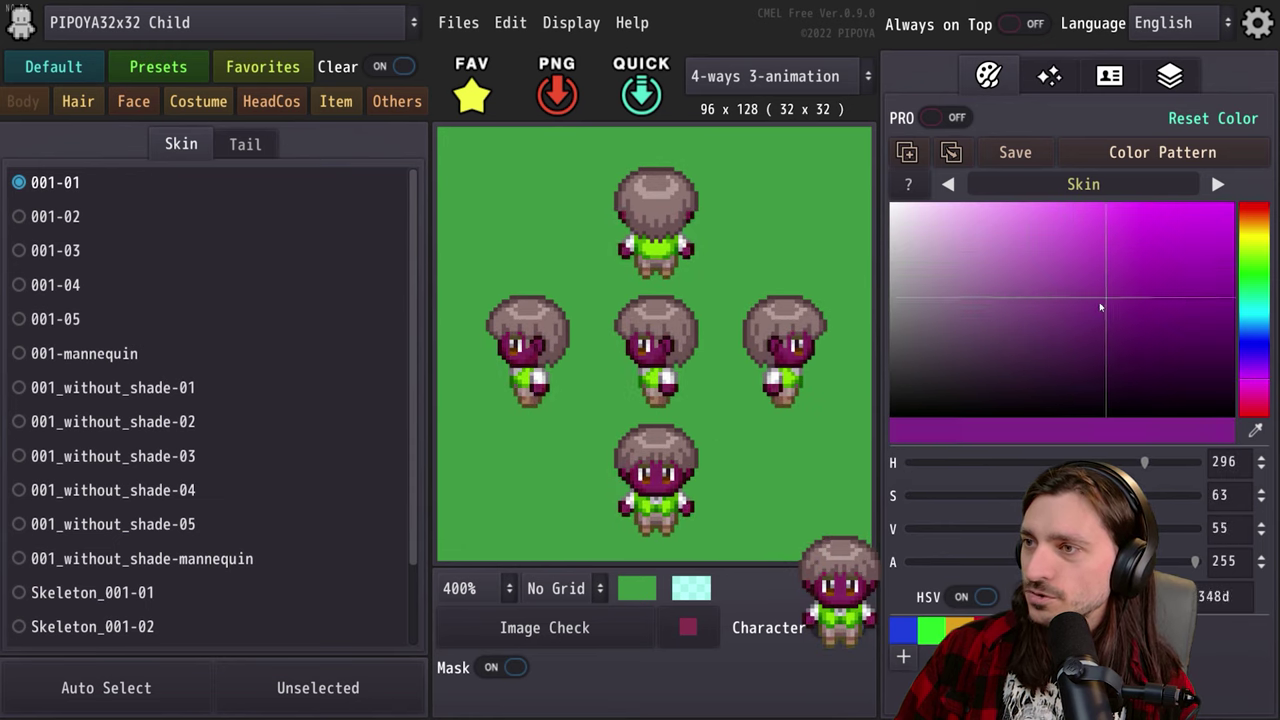
left_click(1262, 342)
left_click(993, 238)
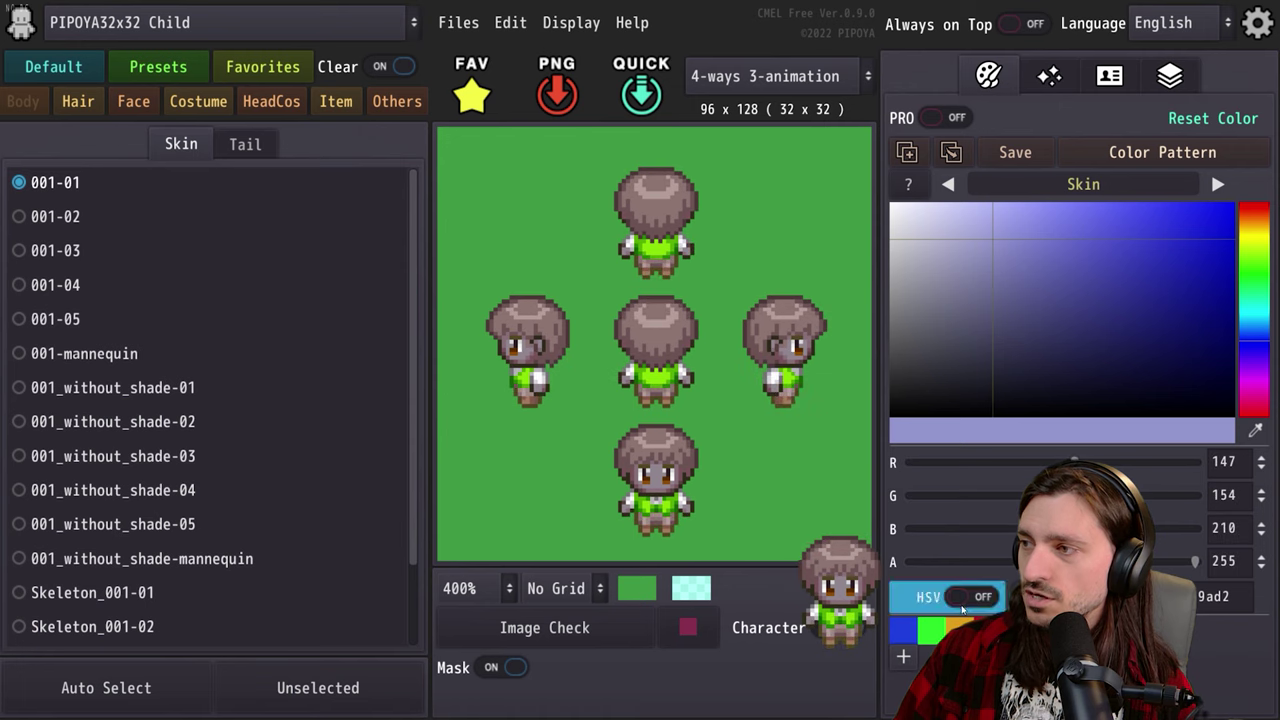
left_click(930, 628)
left_click(957, 628)
left_click(984, 628)
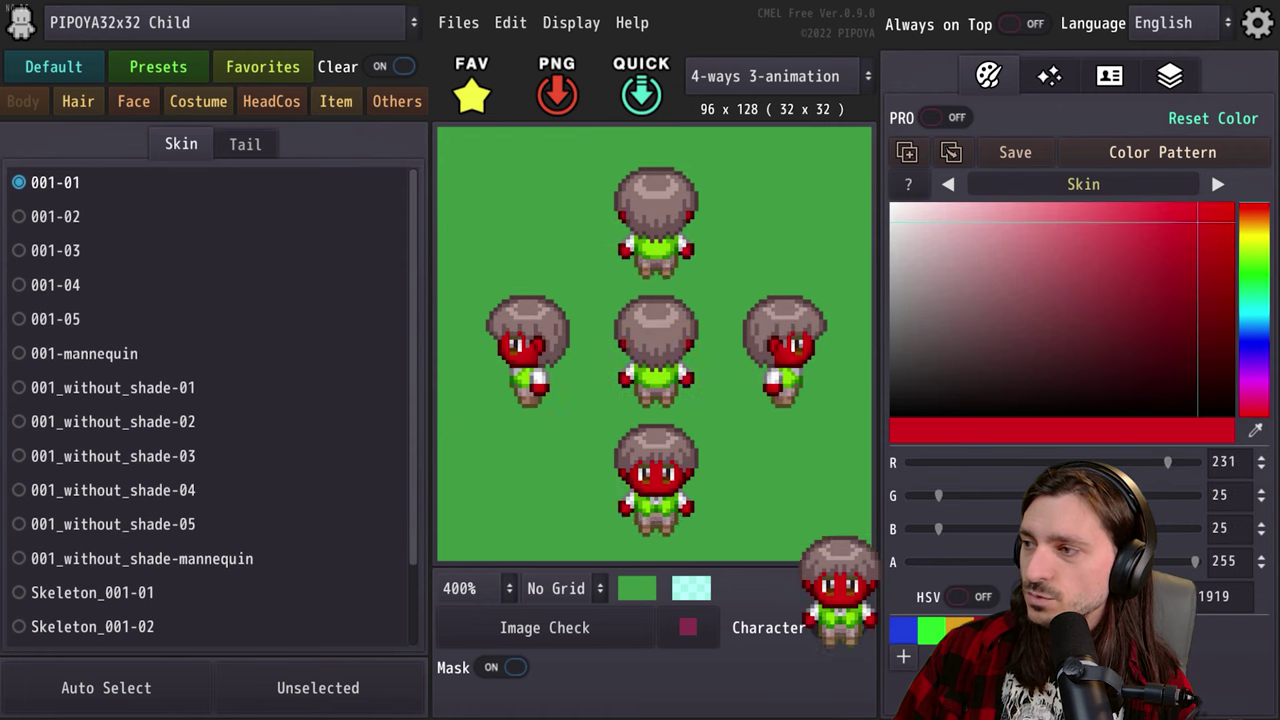
left_click(1038, 628)
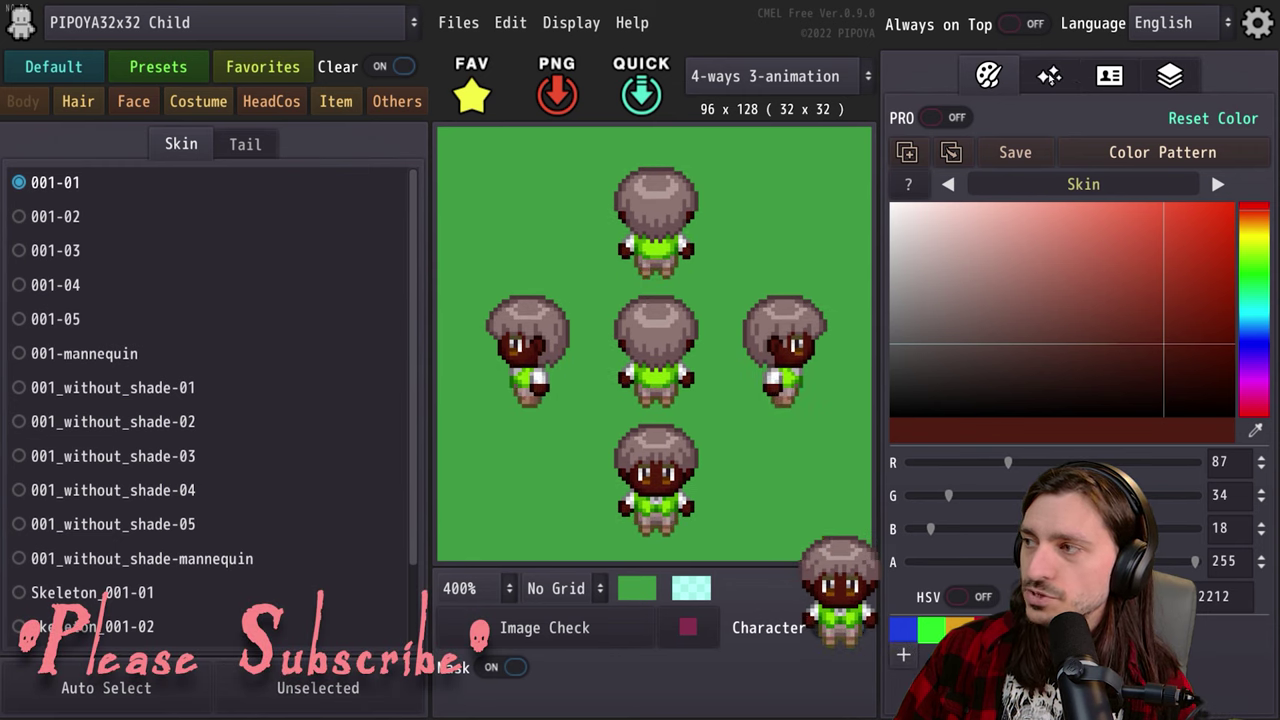
left_click(1049, 75)
left_click(950, 222)
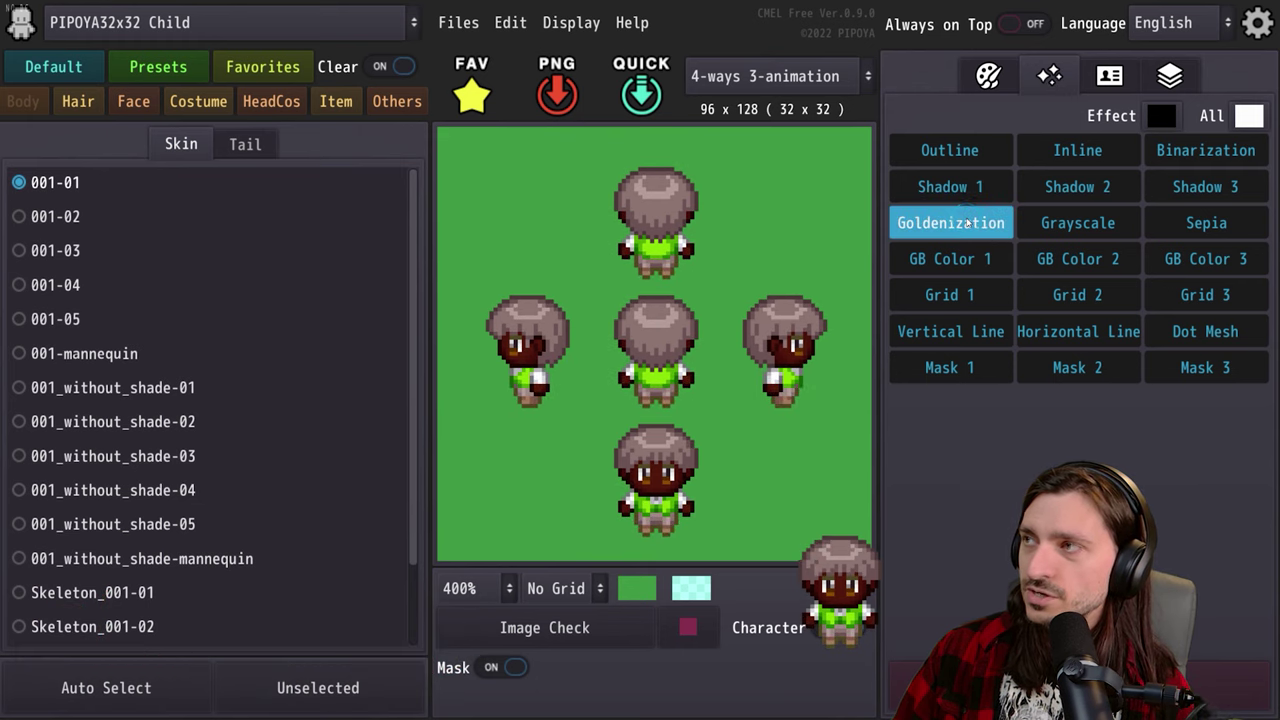
Try Goldenization, GB Color 1, Shadow 1, Grid 2 and GB Color 2, then apply Outline.
left_click(968, 222)
left_click(979, 260)
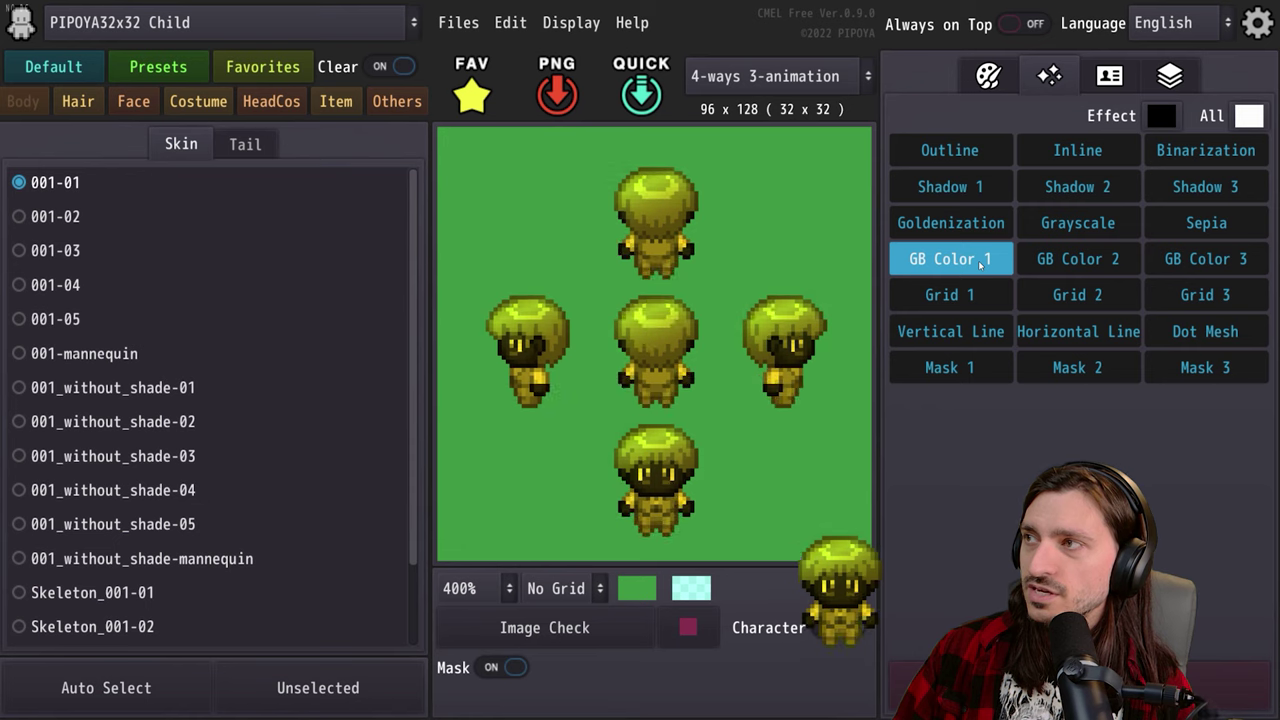
left_click(975, 222)
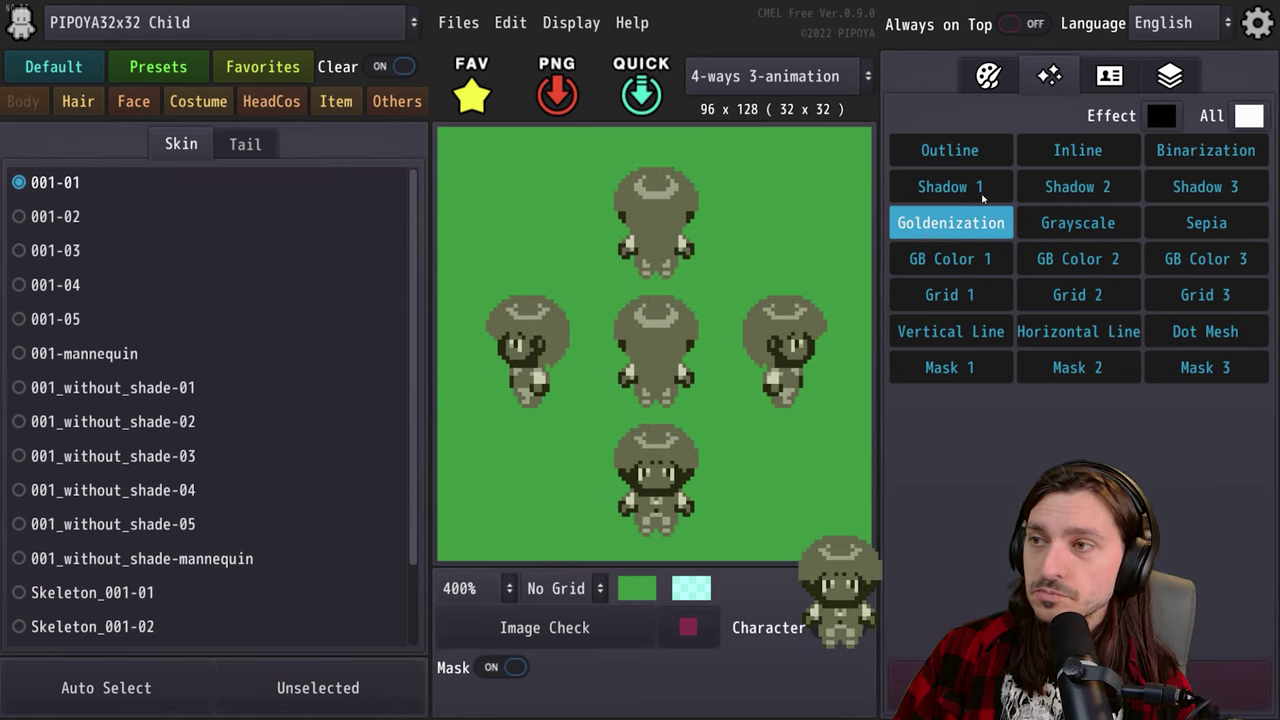
left_click(980, 196)
left_click(902, 222)
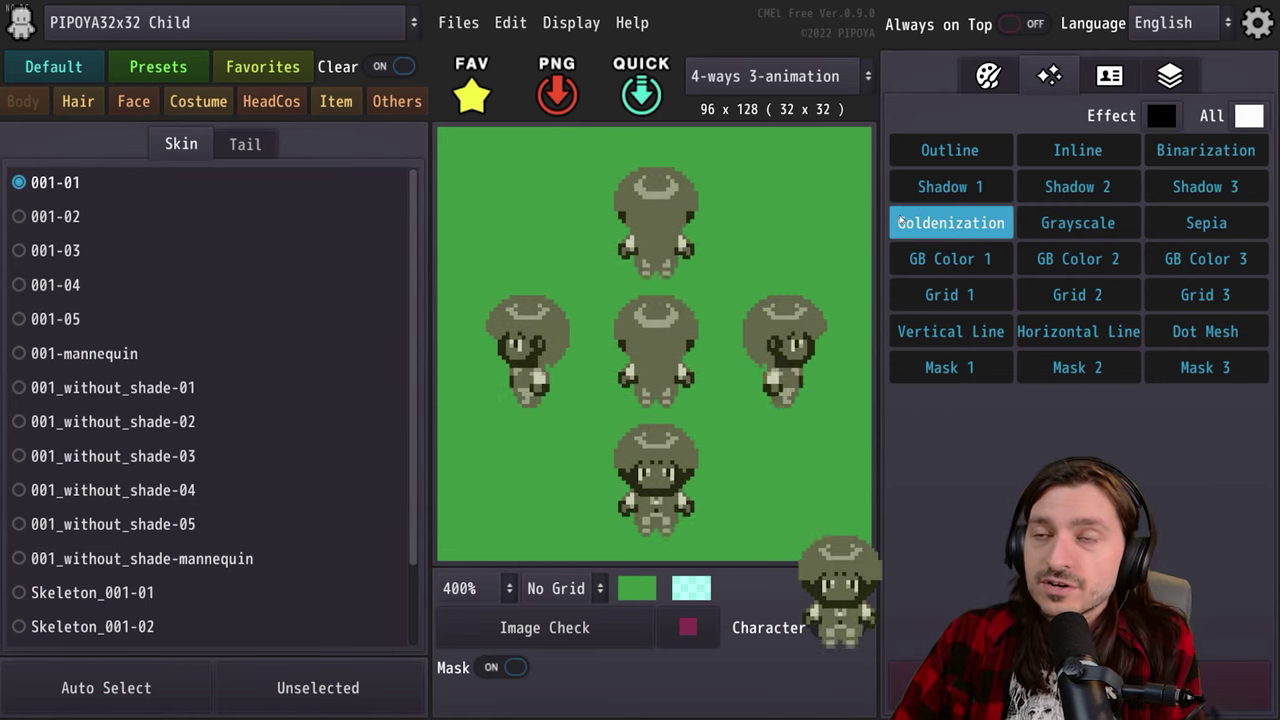
left_click(950, 187)
left_click(1077, 295)
left_click(1077, 259)
left_click(950, 152)
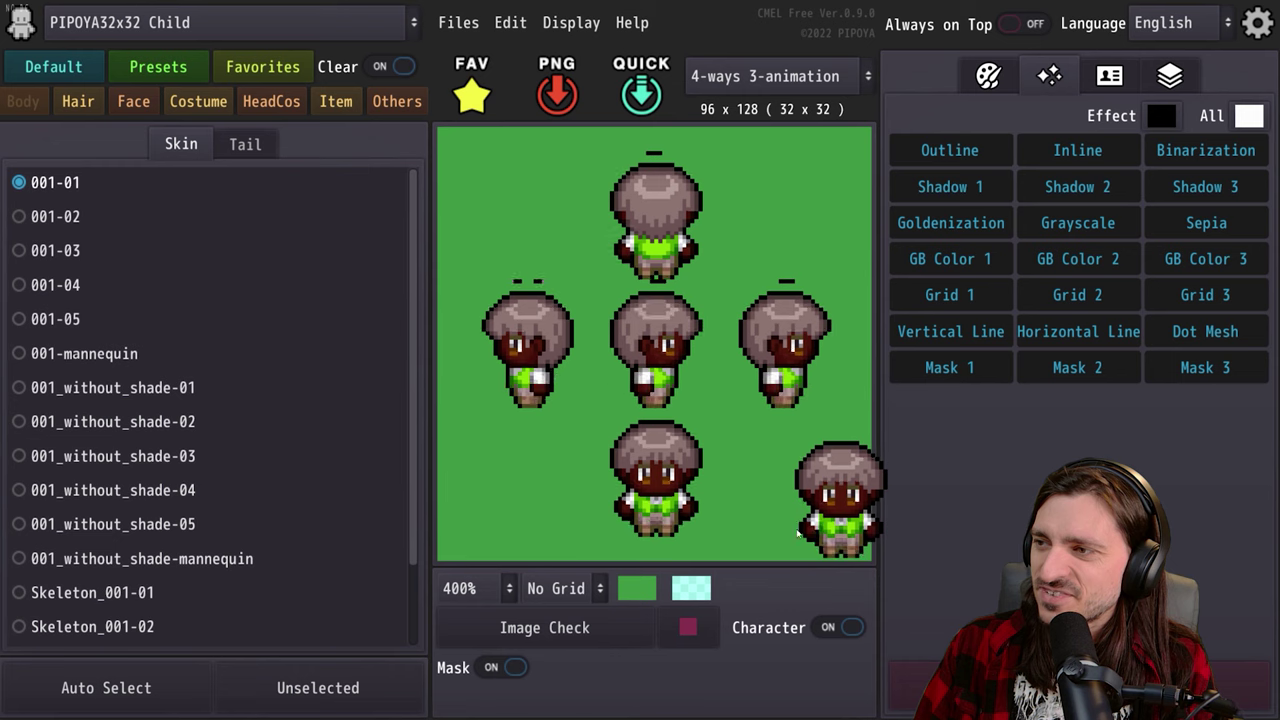
Toggle the Character preview off and on, then try Inline and a thinner Outline.
left_click(842, 630)
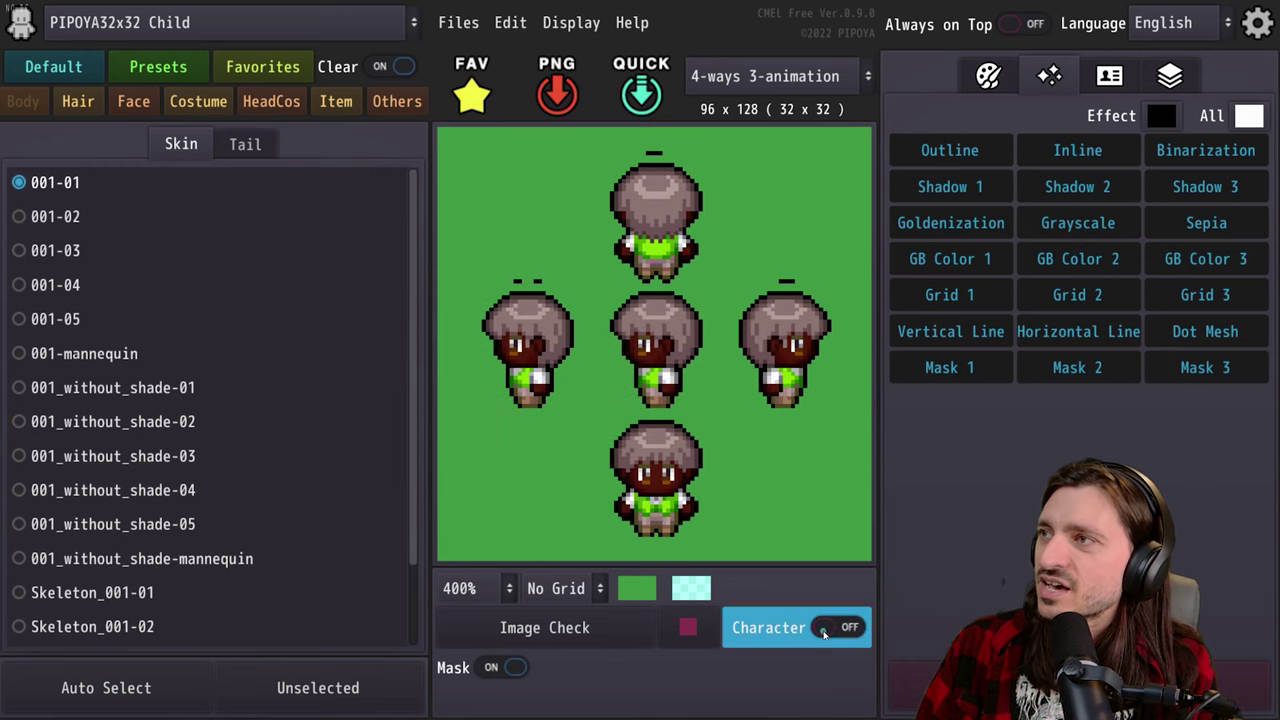
left_click(823, 630)
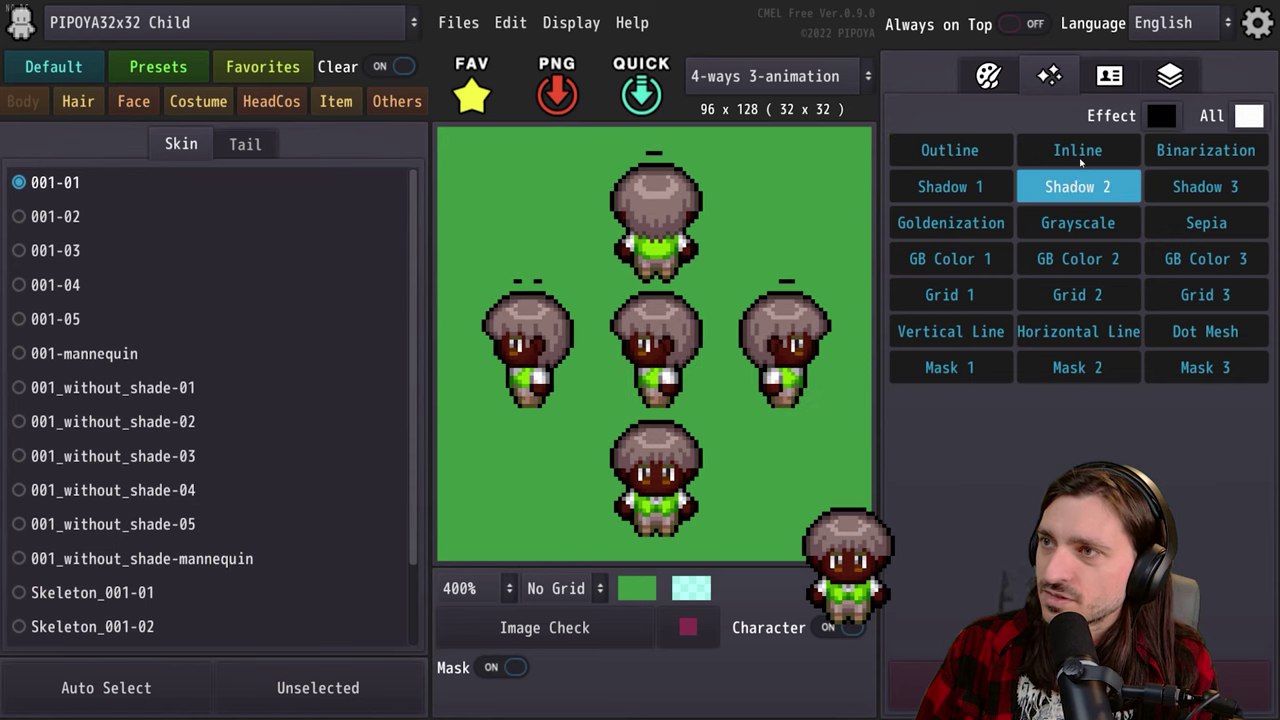
left_click(986, 158)
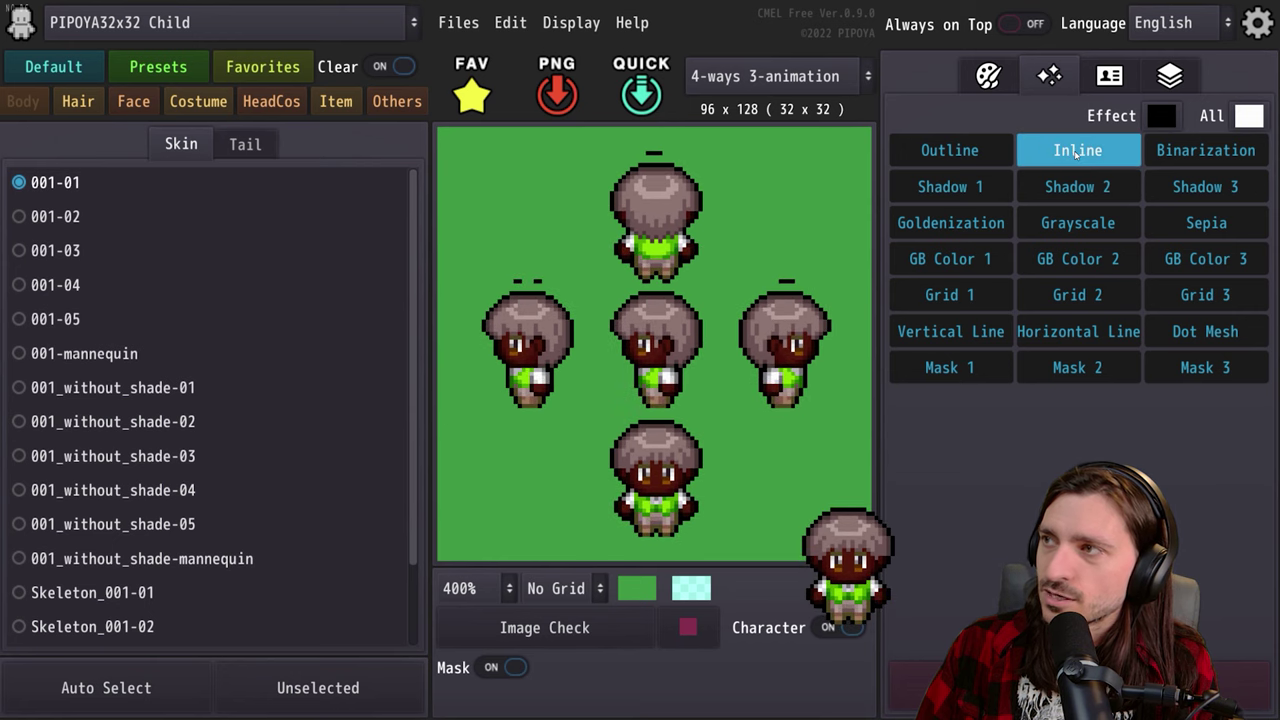
left_click(952, 150)
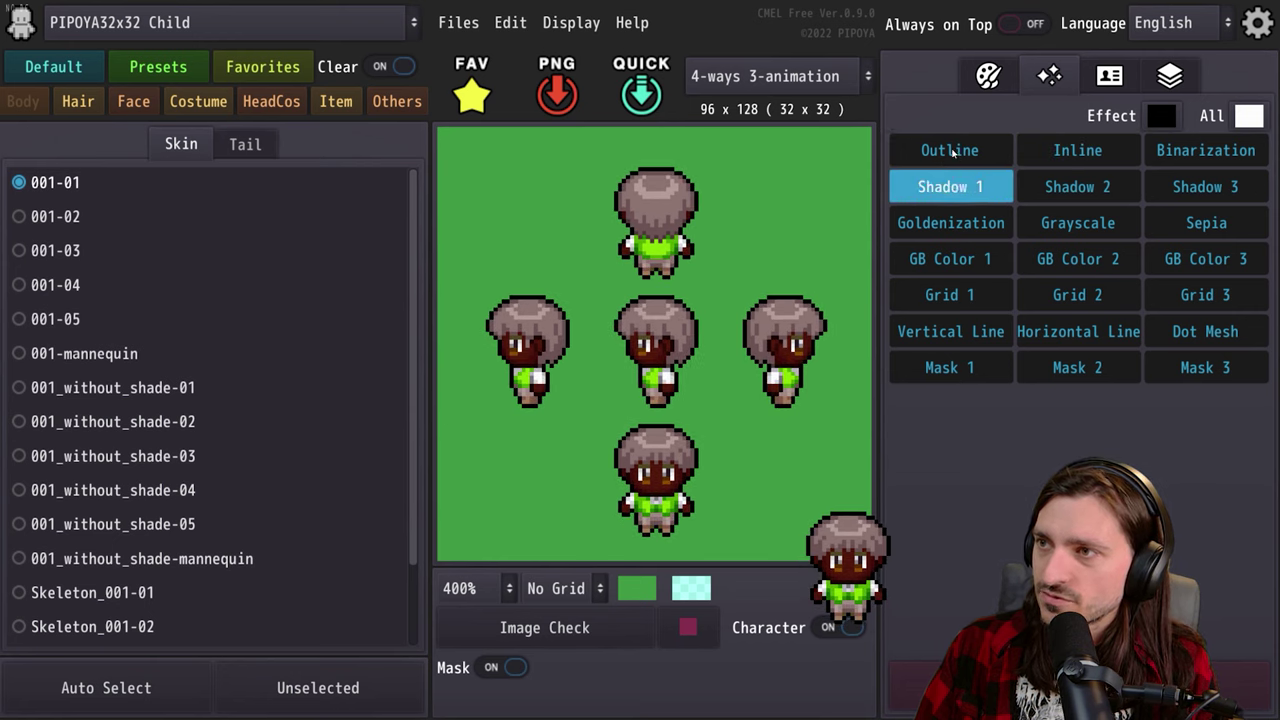